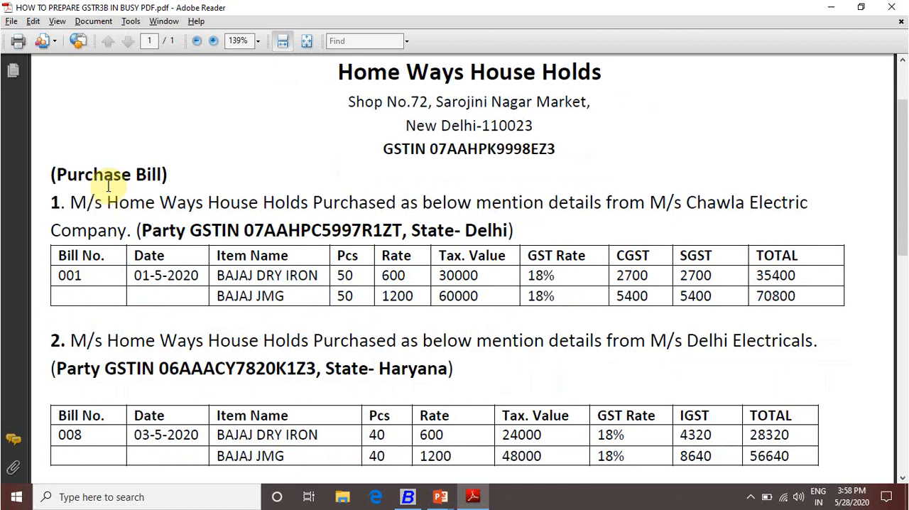
scroll(110, 275, down, 1)
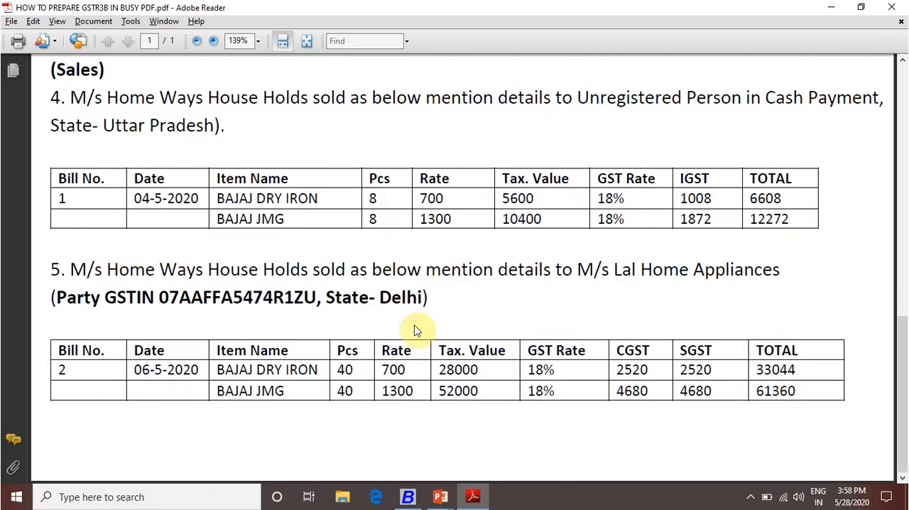
Review the bills in the PDF, then start a purchase voucher in Busy with series Main, date 01-05-2020 and voucher number 001
scroll(419, 326, up, 10)
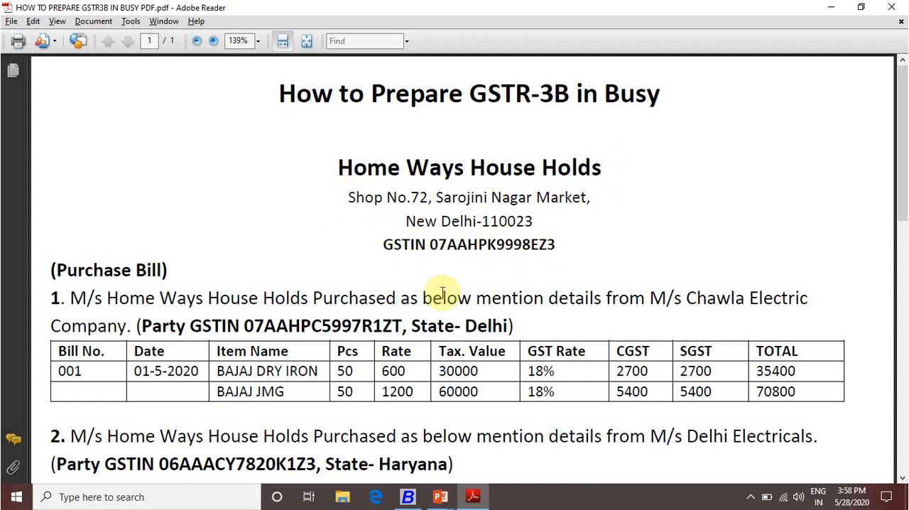
scroll(207, 301, down, 3)
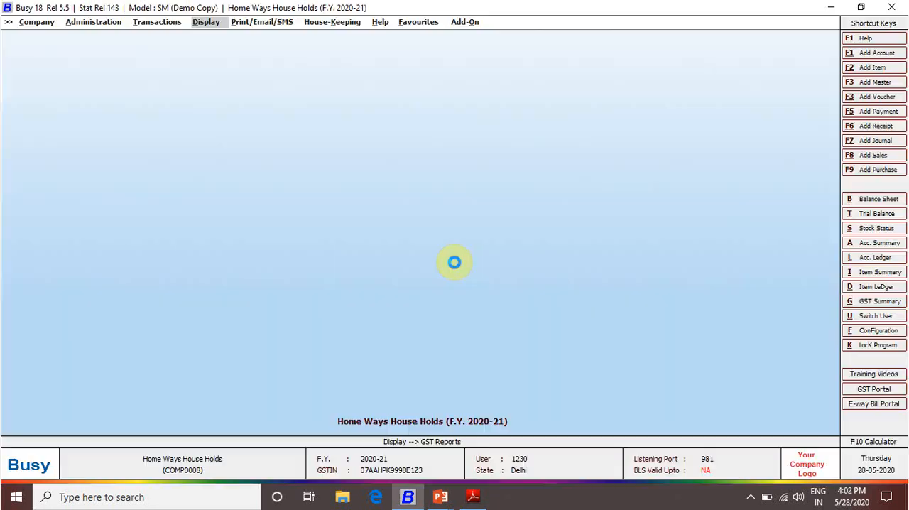
key(F9)
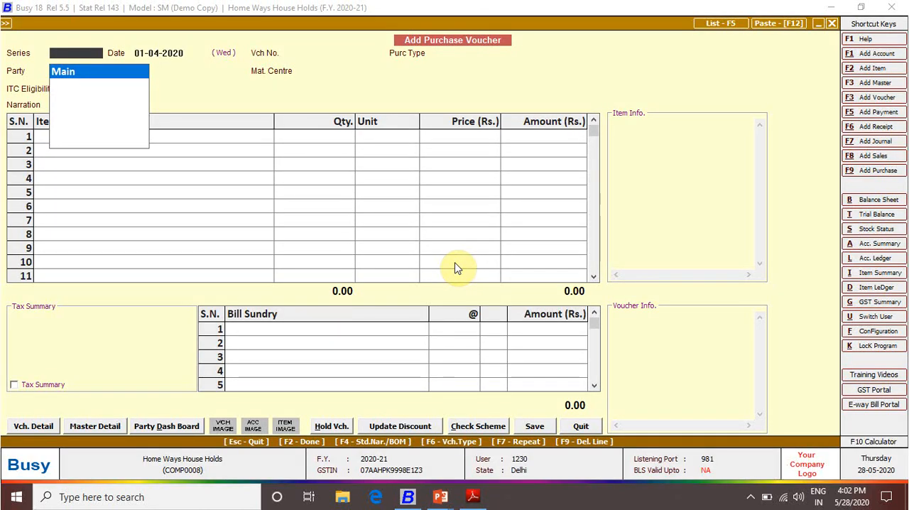
key(Return)
text(1-05)
key(Return)
key(Return)
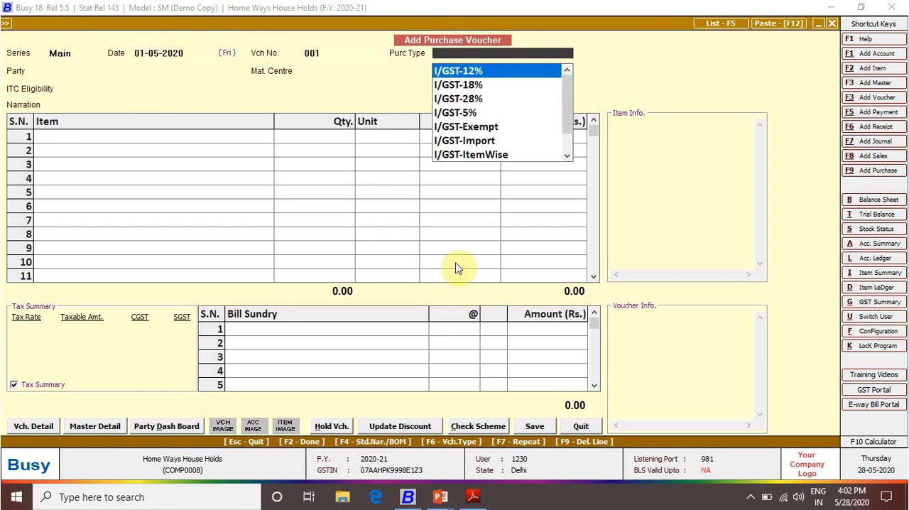
Set the voucher's purchase type to L/GST-18% and its party to Chawla Electric Company, with material centre Main Store
text(18)
key(Down)
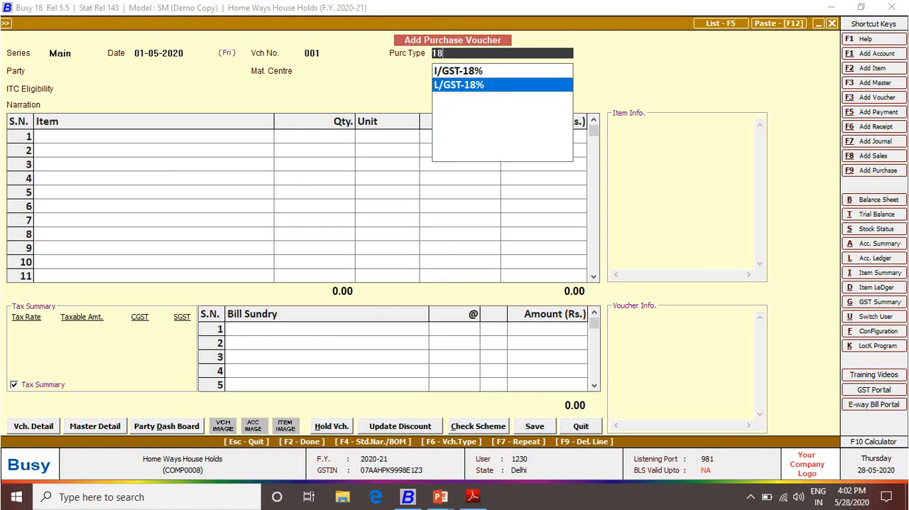
key(Return)
key(alt+Tab)
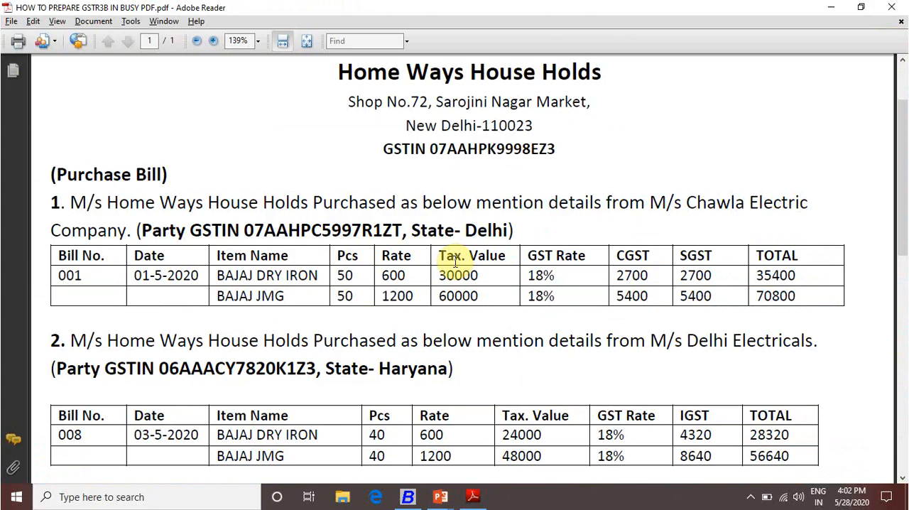
key(alt+Tab)
text(c)
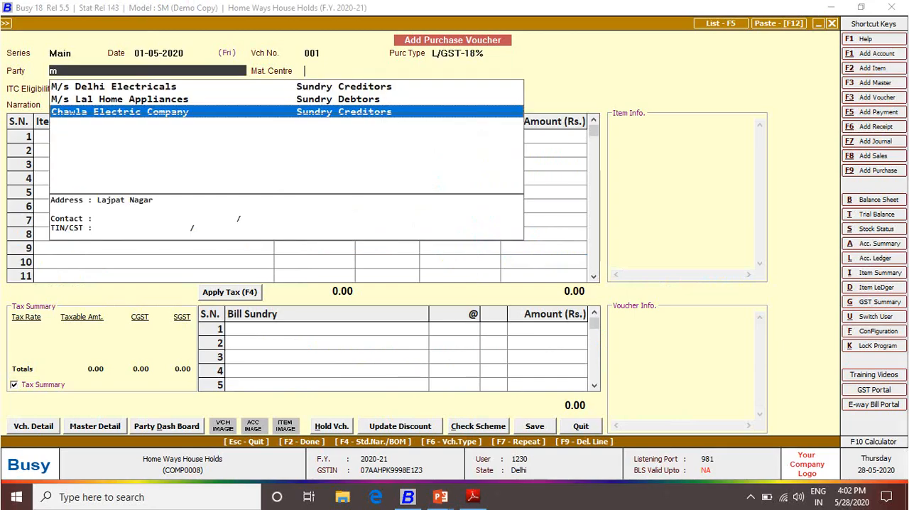
key(Return)
Enter BAJAJ DRY IRON as the first item, with 50 Pcs. at a price of 600
key(Return)
key(Return)
key(alt+Tab)
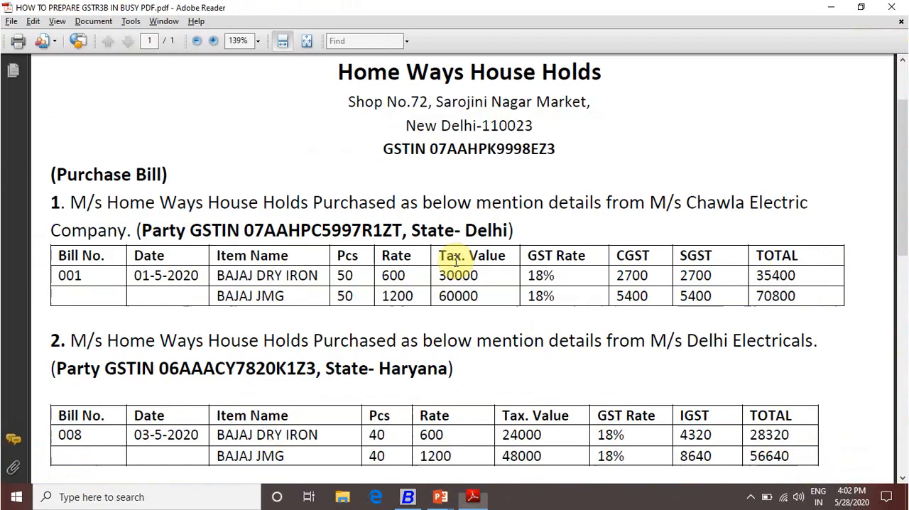
key(alt+Tab)
text(ba)
key(Return)
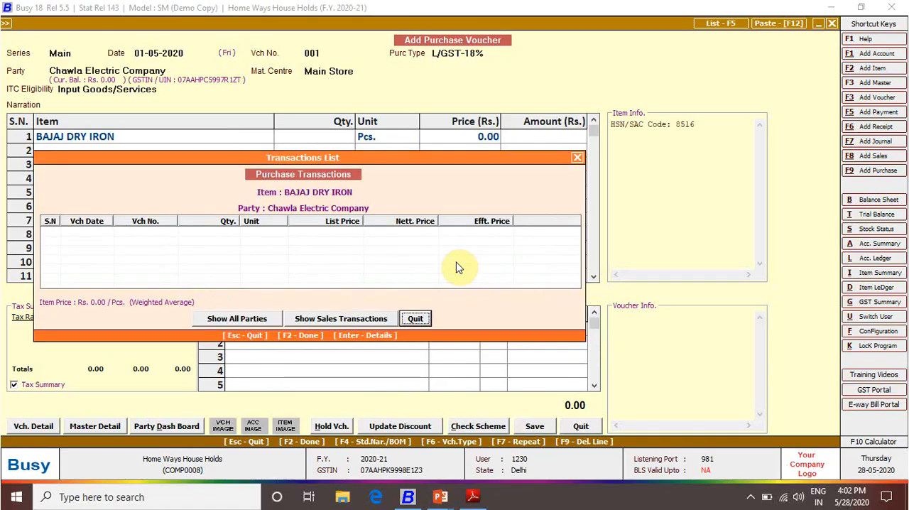
key(Escape)
text(50)
key(Return)
key(Return)
key(alt+Tab)
key(alt+Tab)
text(600)
key(Return)
Enter BAJAJ JMG as the second item, with 50 Pcs. at a price of 1200, and finish the item list
key(Return)
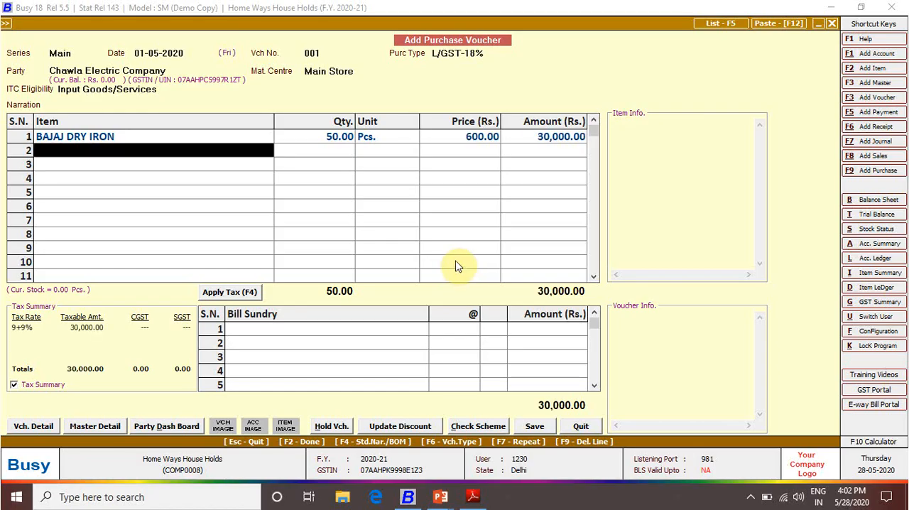
text(baj)
key(Down)
key(Return)
key(Escape)
text(50)
key(Return)
key(Return)
text(1200)
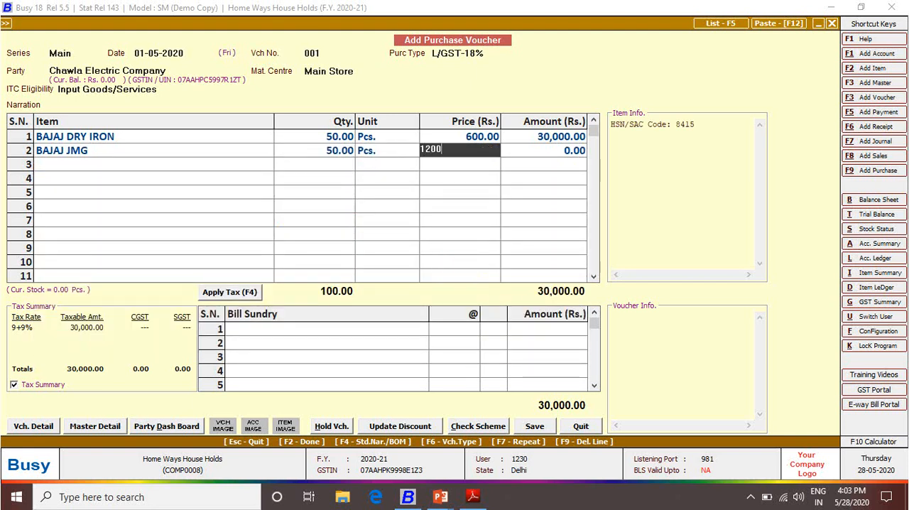
key(Return)
key(Return)
key(Return)
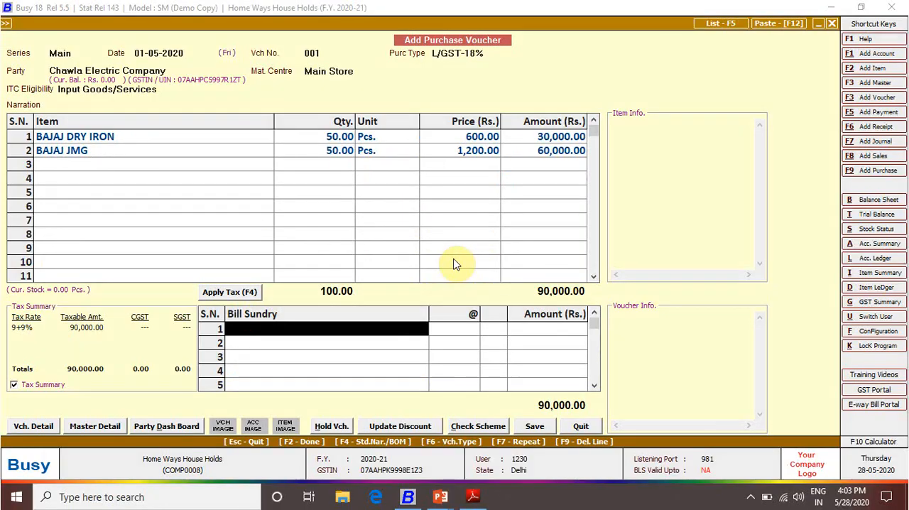
Apply CGST and SGST to the Chawla Electric Company purchase and save the voucher with the new bill reference 001
key(F4)
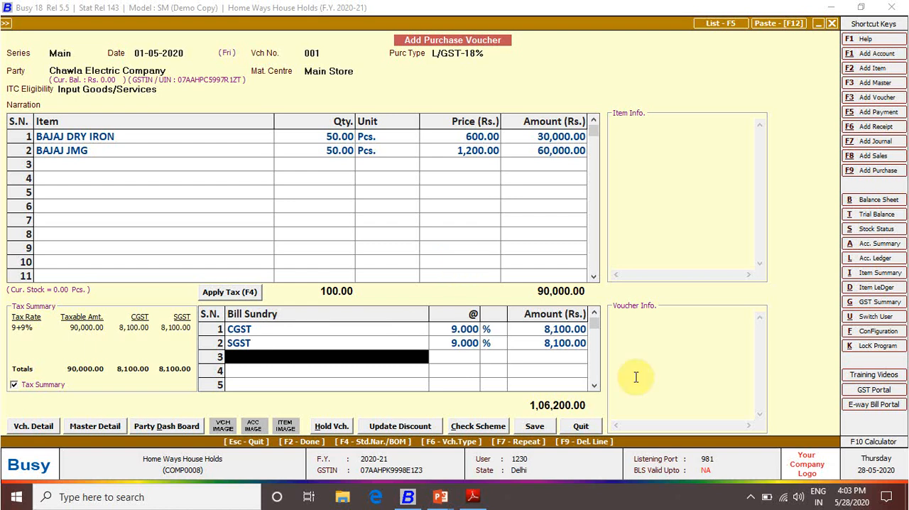
key(F2)
key(F2)
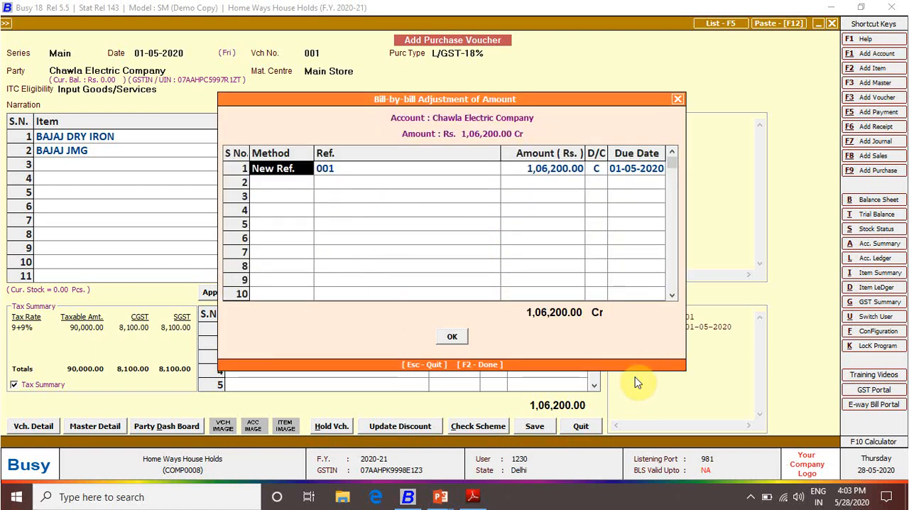
key(F2)
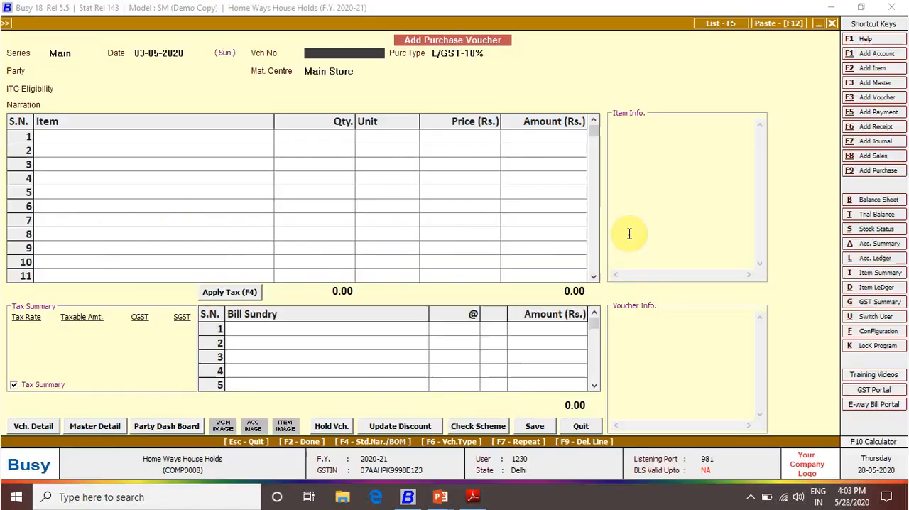
Date the second purchase voucher 03-05-2020 and give it voucher number 008, as on the Delhi Electricals bill
key(Escape)
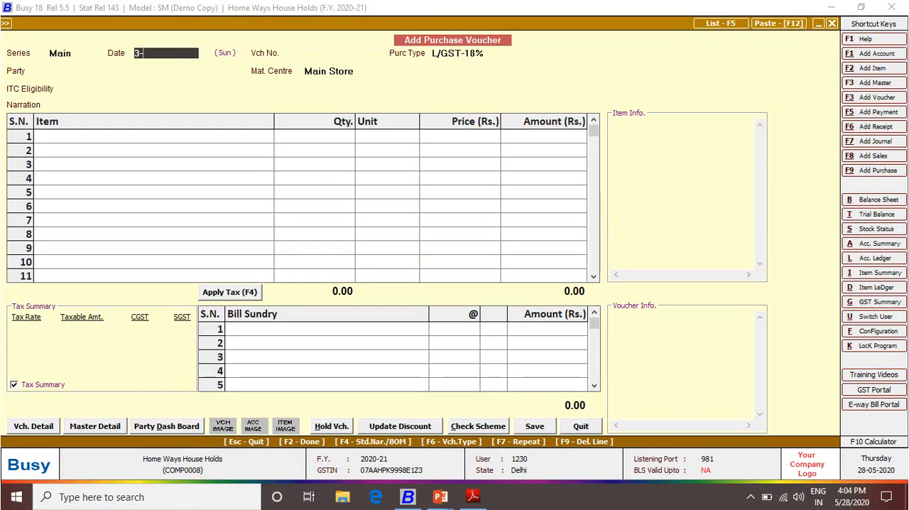
key(Return)
key(alt+Tab)
key(alt+Tab)
text(008)
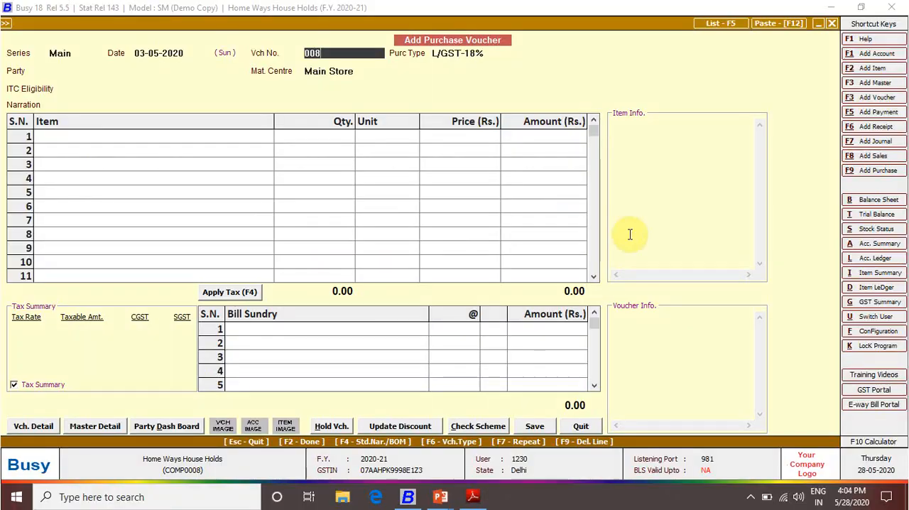
key(alt+Tab)
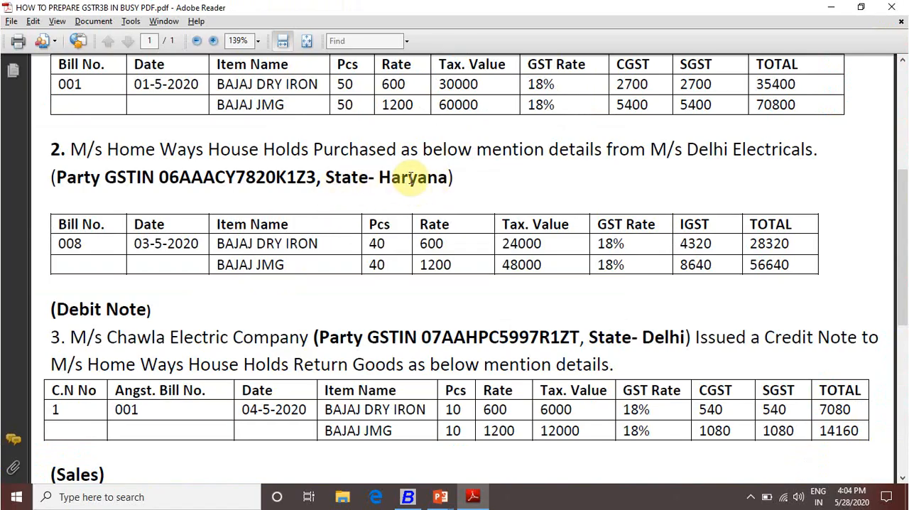
key(alt+Tab)
key(Return)
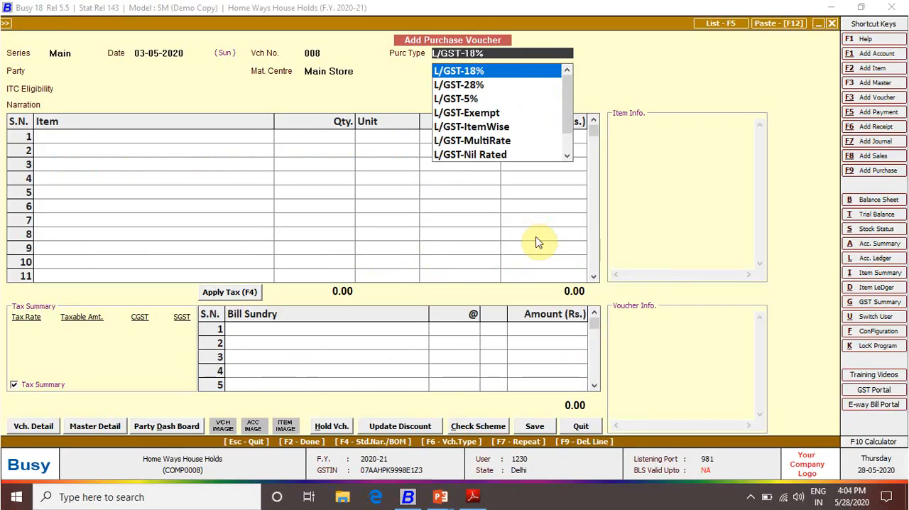
Set the purchase type to I/GST-18% and the party to M/s Delhi Electricals, keeping material centre Main Store
text(18)
key(Down)
key(Up)
key(Return)
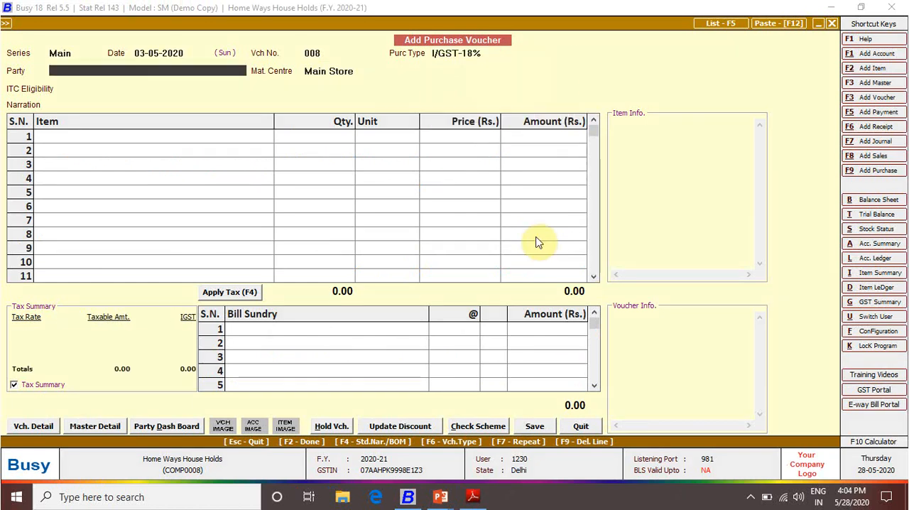
text(m)
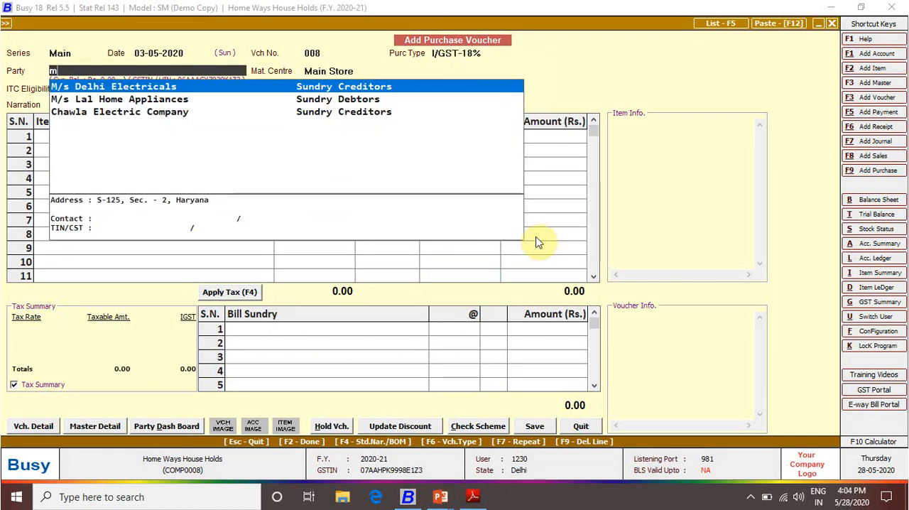
key(Return)
key(Return)
key(Return)
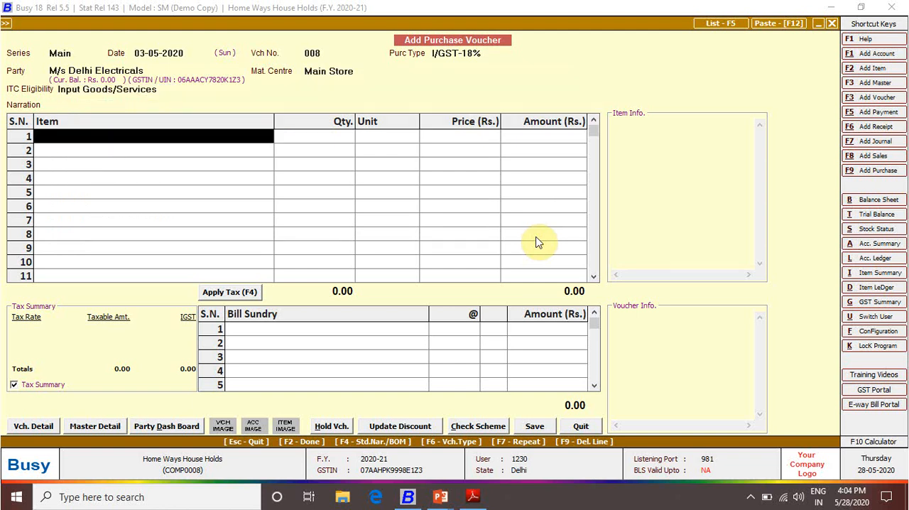
Enter BAJAJ DRY IRON as the first item, with 40 Pcs. at a price of 600
text(baj)
key(Return)
key(Escape)
key(alt+Tab)
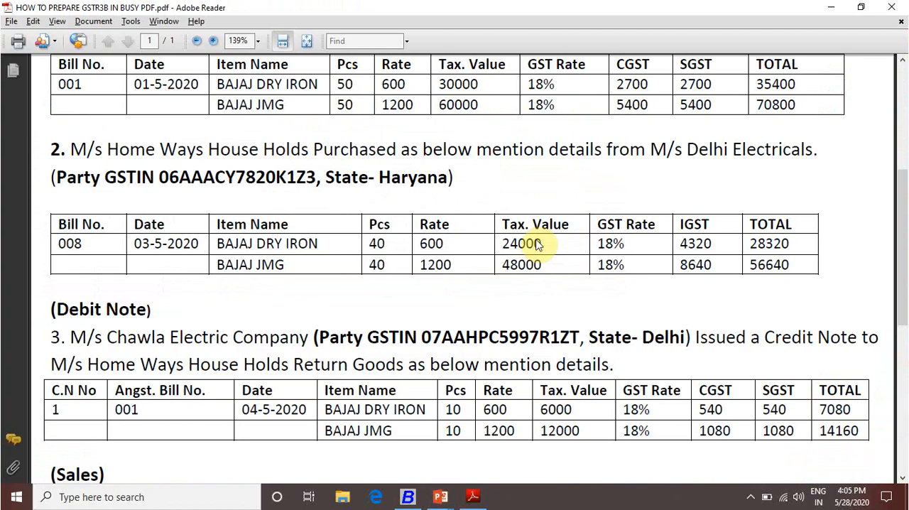
key(alt+Tab)
text(40)
key(Return)
key(Return)
key(alt+Tab)
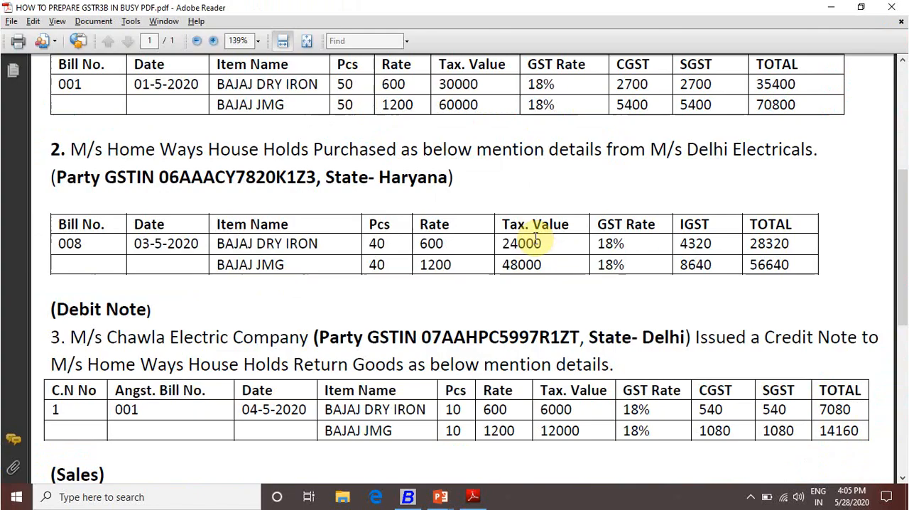
key(alt+Tab)
text(600)
Enter BAJAJ JMG as the second item, with 40 Pcs. at a price of 1200, and finish the item list
key(Return)
key(Return)
text(bj)
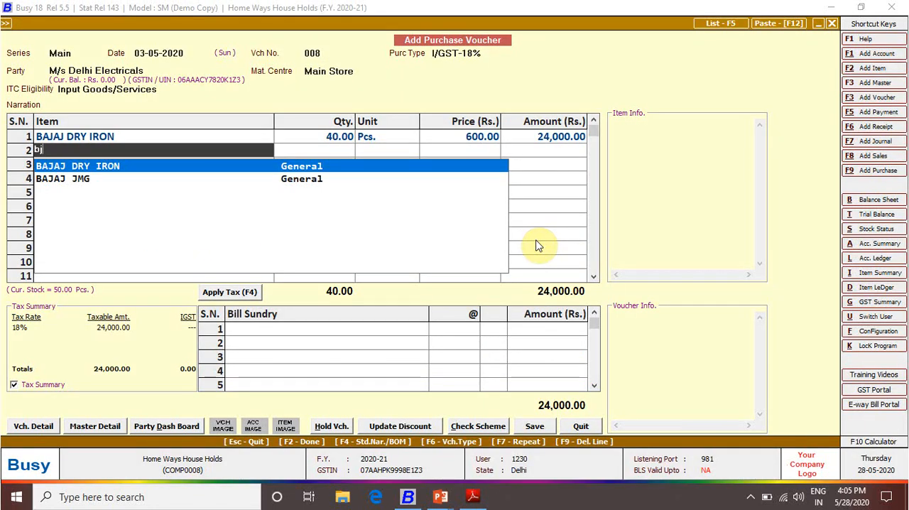
key(Down)
key(Return)
text(40)
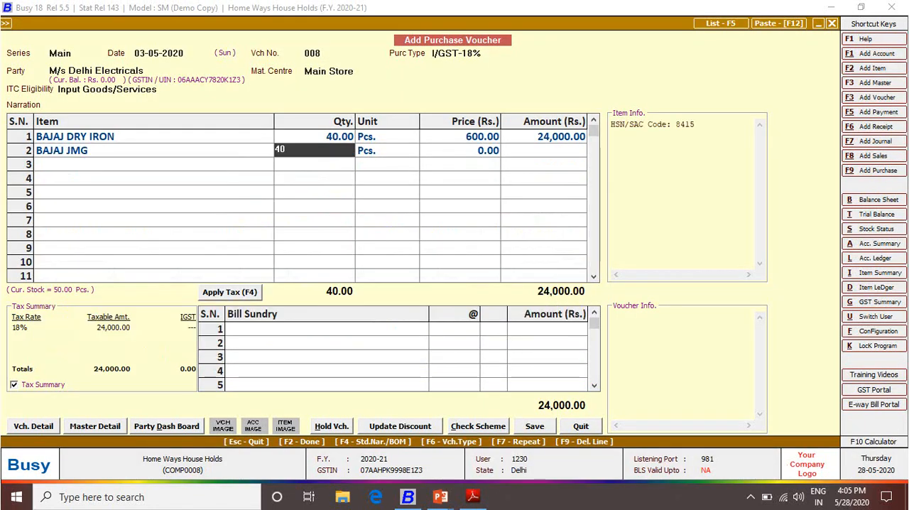
key(Return)
key(Return)
text(1200)
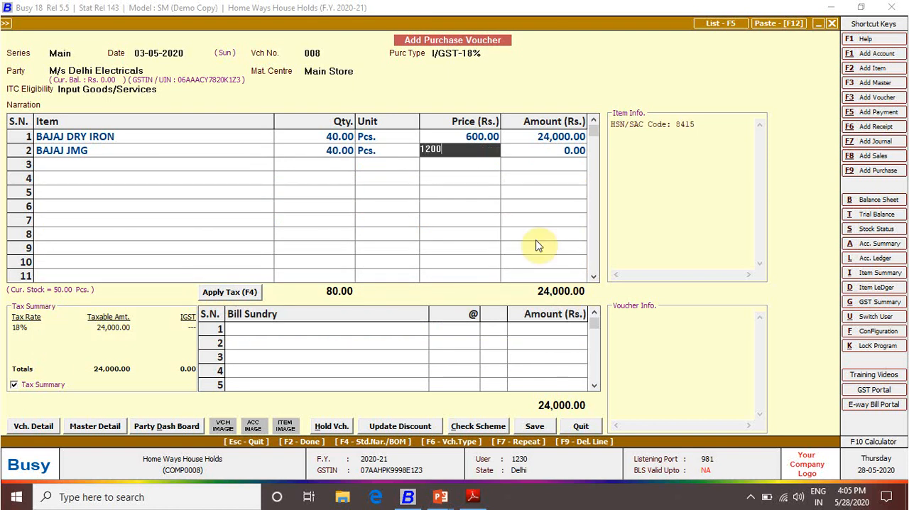
key(Return)
key(Return)
key(Return)
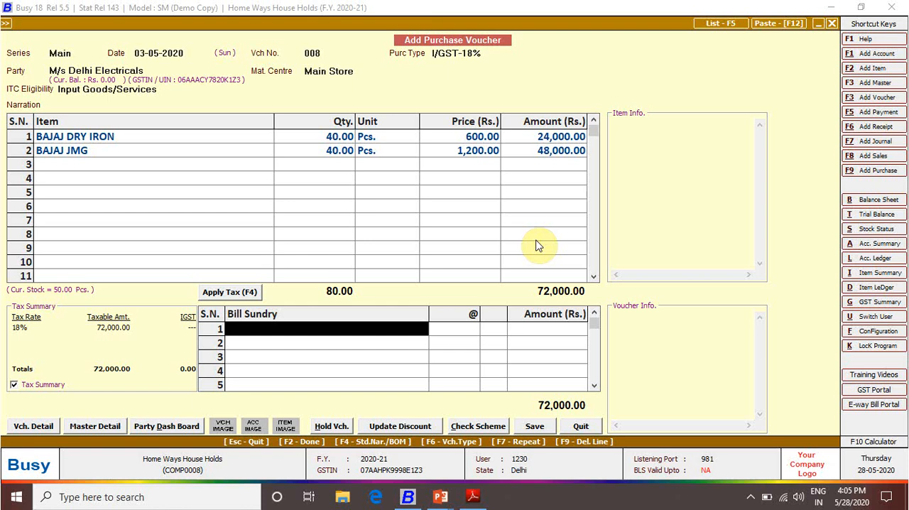
Apply IGST to the Delhi Electricals purchase, accept the GST reporting details and save the voucher
key(F4)
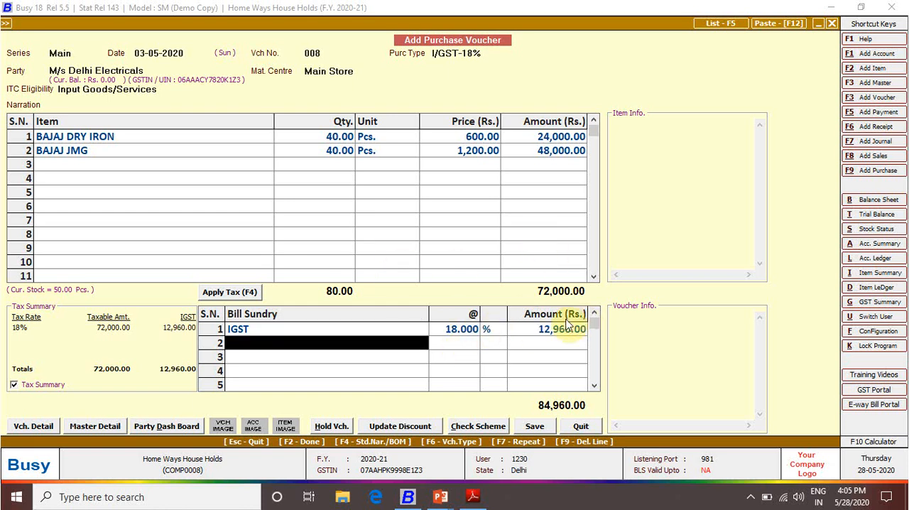
key(Return)
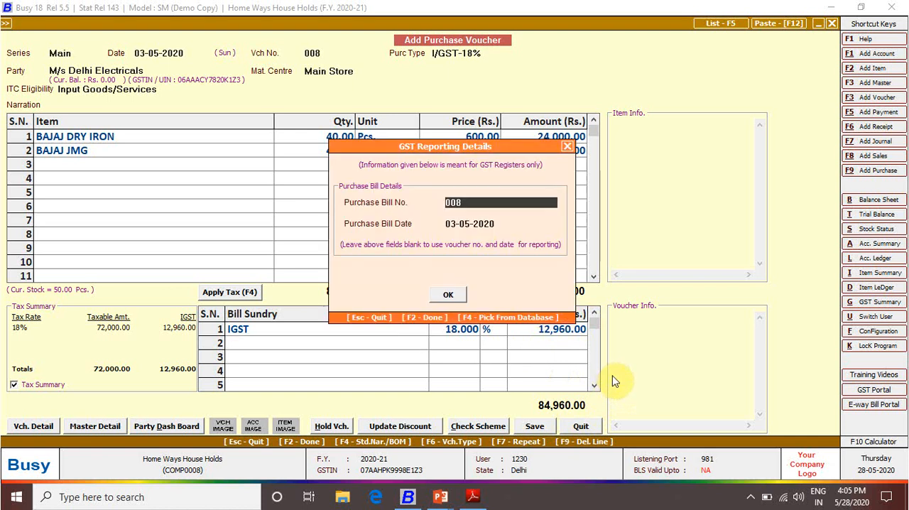
key(Return)
key(F2)
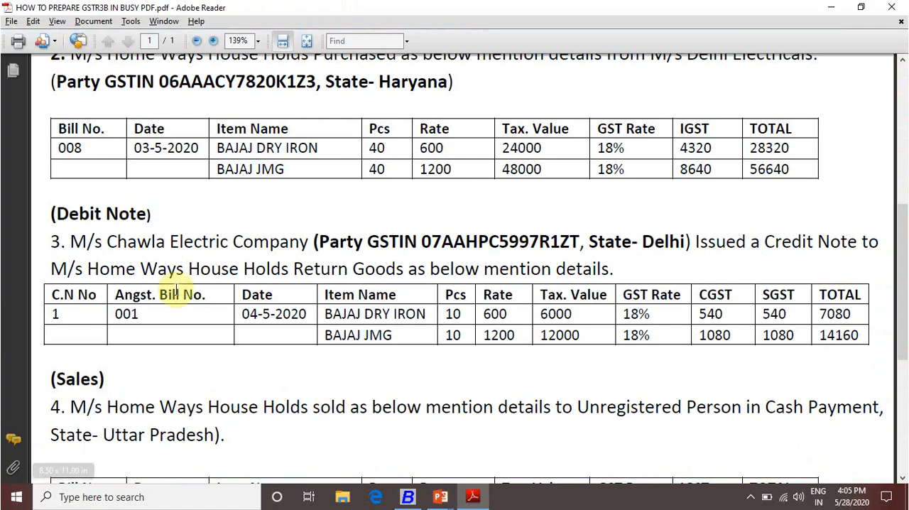
Check the debit note details in the PDF, then start a purchase return voucher in Busy with series Main and date 04-05-2020
scroll(250, 259, up, 3)
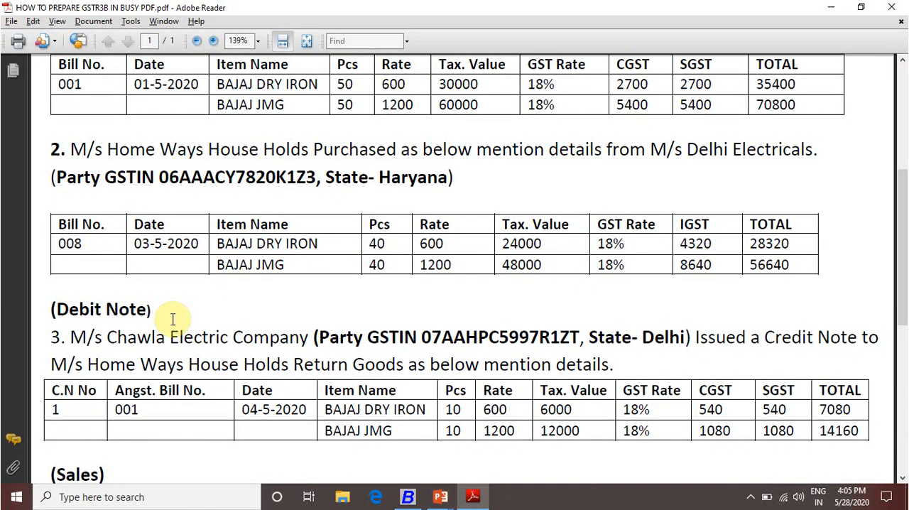
scroll(178, 314, down, 3)
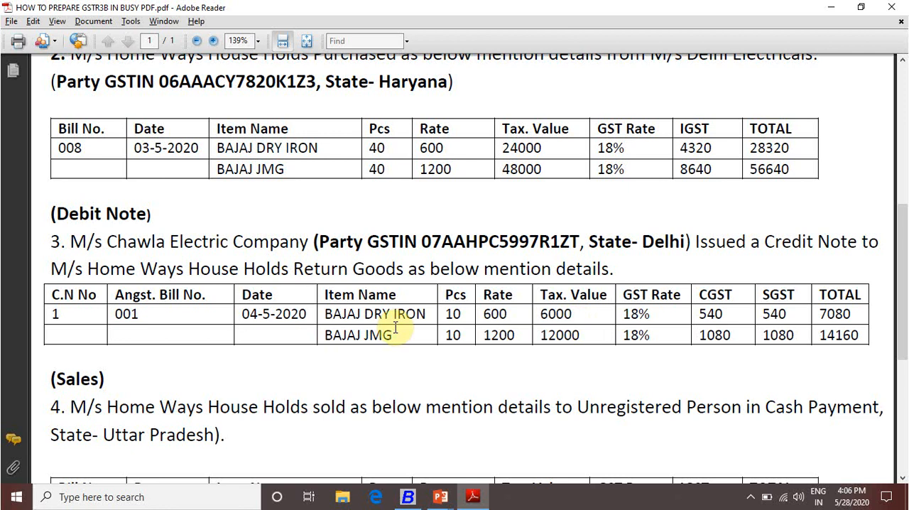
key(alt+Tab)
key(F3)
key(Return)
key(Return)
text(4-5)
key(Return)
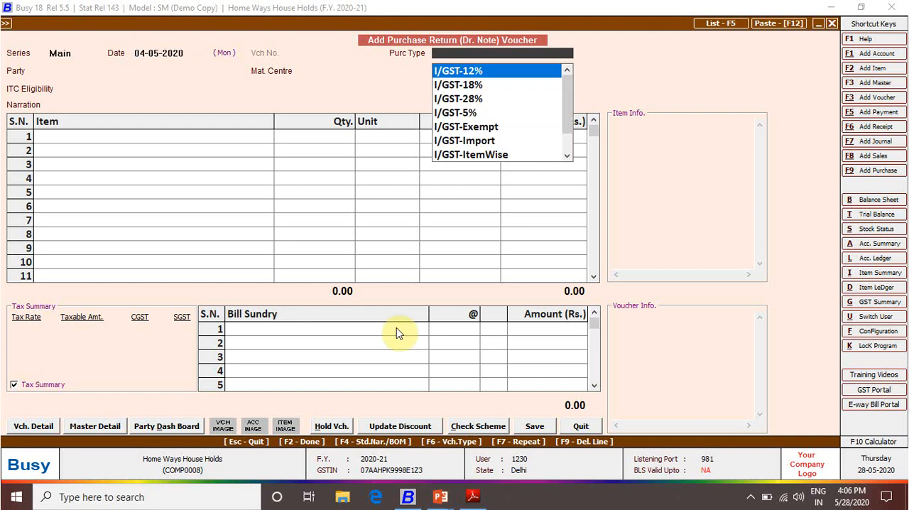
Set the purchase type to L/GST-18% and choose Chawla Electric Company as the party
text(18)
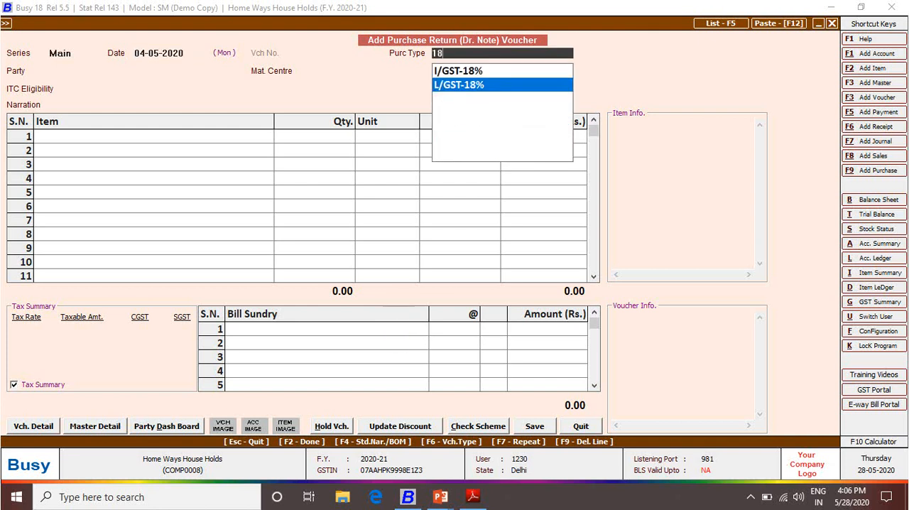
key(Return)
text(cha)
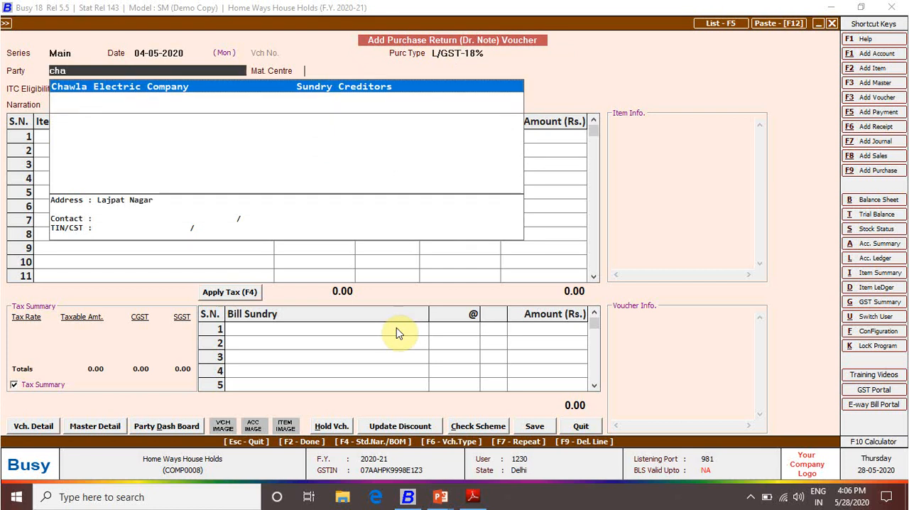
key(Return)
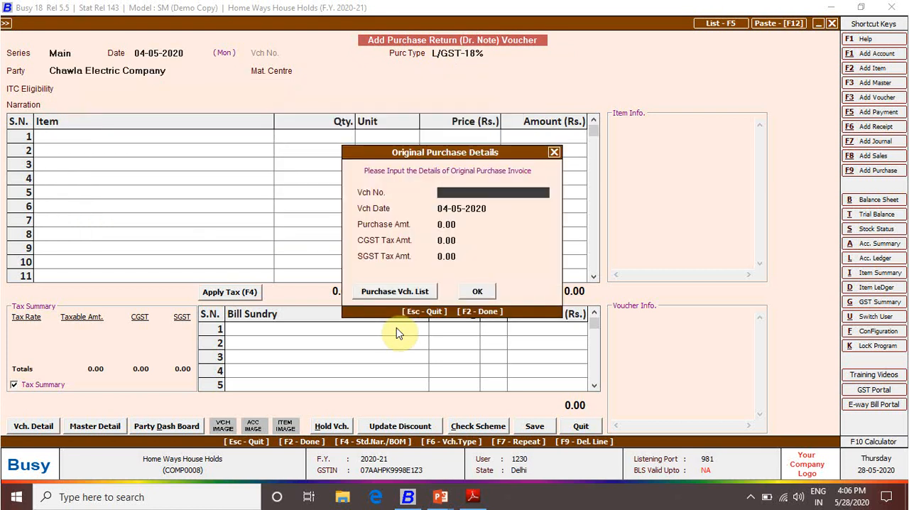
Enter 001 as the original purchase voucher number and accept Main Store with ITC eligibility Input Goods/Services
text(001)
key(Return)
key(Return)
key(Return)
key(Return)
key(Return)
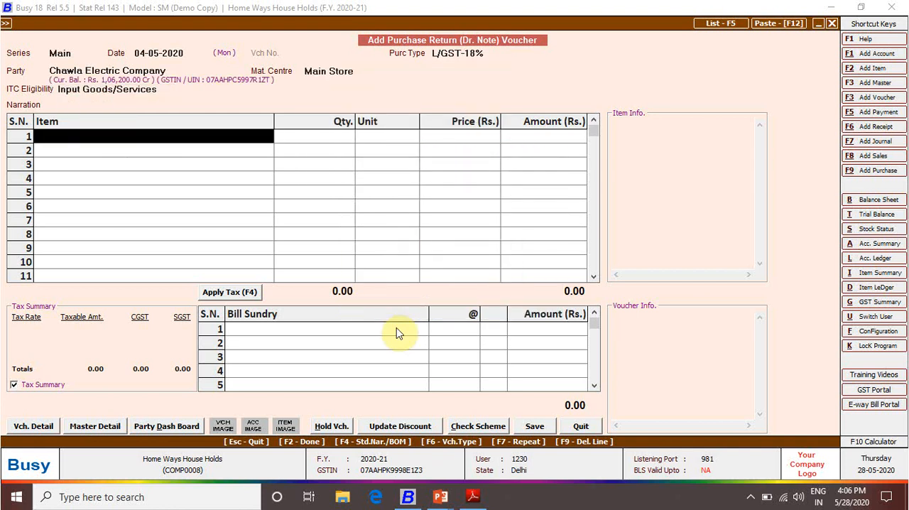
Check the debit note items in the PDF and enter BAJAJ DRY IRON as the first returned item, 10 Pcs. at 600
key(alt+Tab)
key(alt+Tab)
key(alt+Tab)
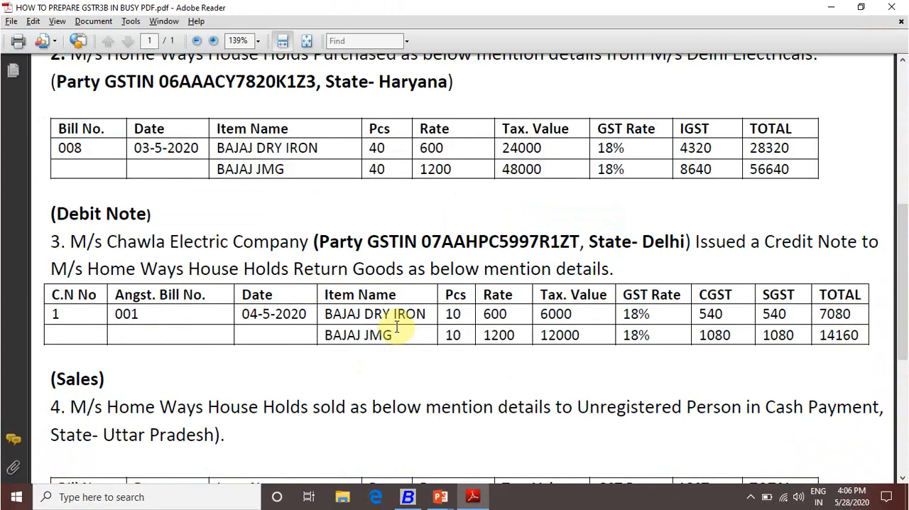
key(alt+Tab)
text(ba)
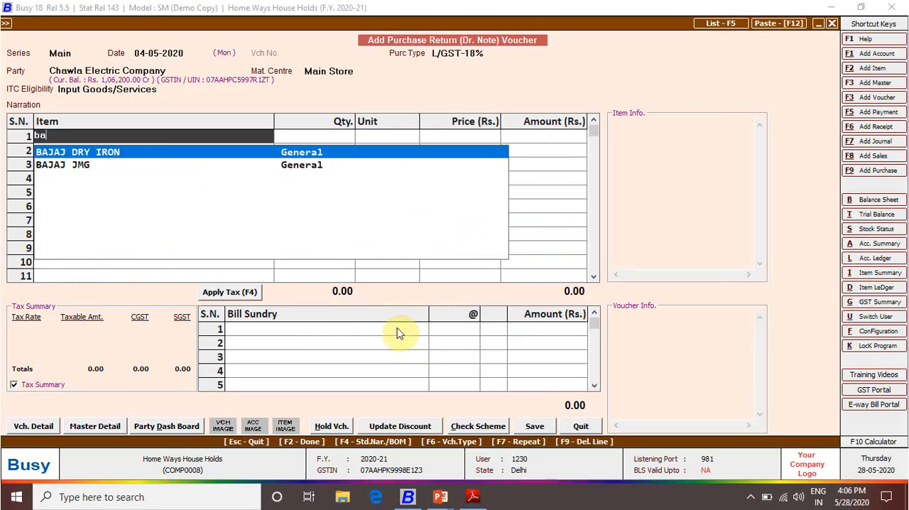
key(Return)
key(Escape)
text(10)
key(Return)
key(Return)
text(600)
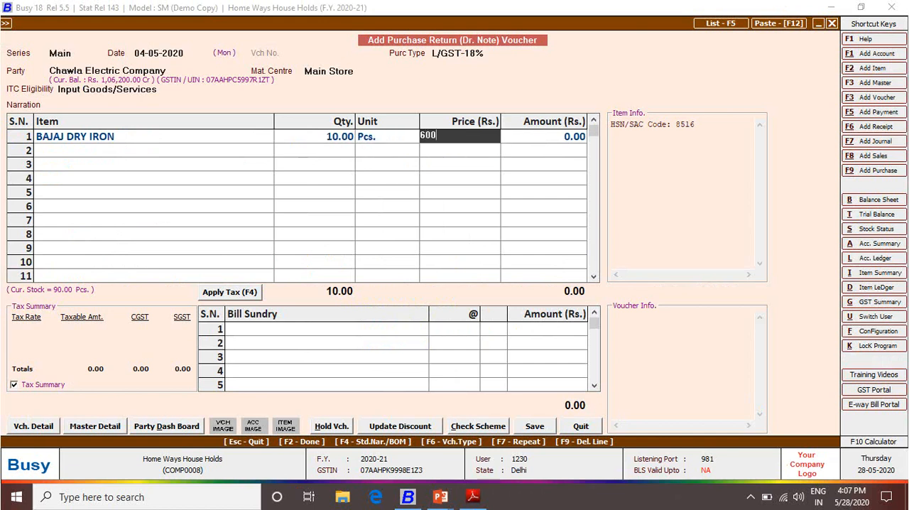
key(Return)
key(Return)
Enter BAJAJ JMG as the second returned item, with 10 Pcs. at a price of 1200, and finish the item list
text(bj)
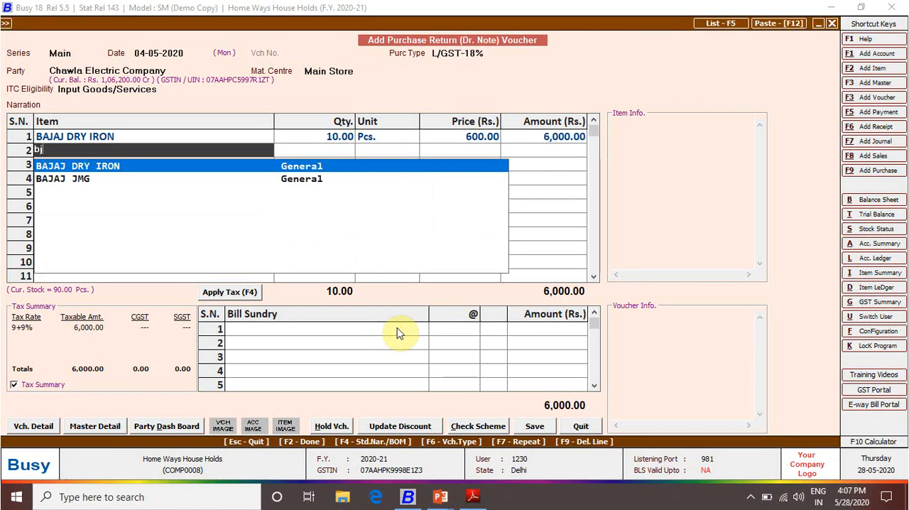
key(Down)
key(Return)
text(10)
key(Return)
key(Return)
text(1200)
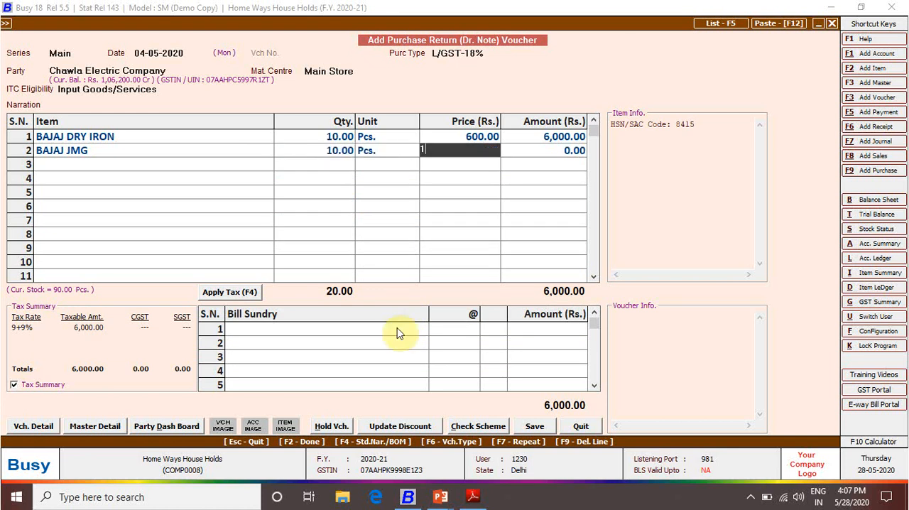
key(Return)
key(Return)
key(Return)
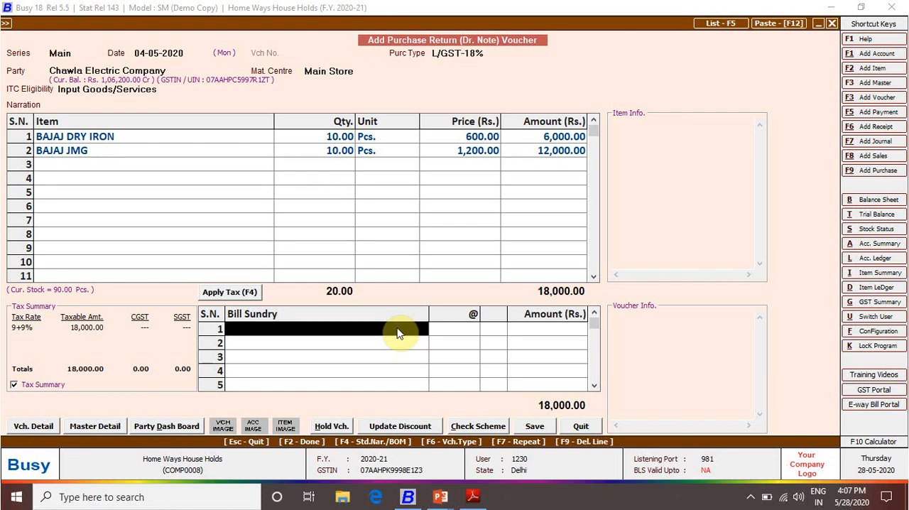
Apply CGST and SGST at 9% each to the purchase return and save the voucher
key(F4)
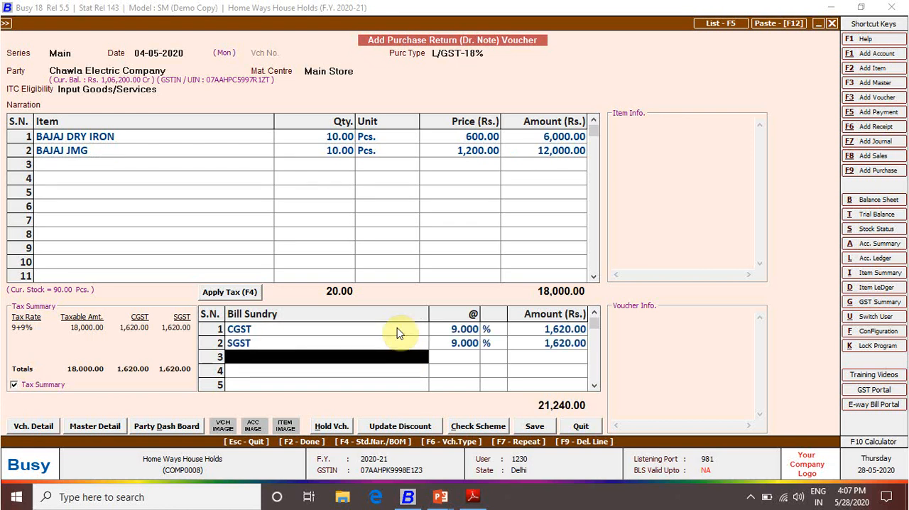
key(Return)
key(Return)
key(Return)
key(Return)
Check sales bill 1 in the PDF, then start a sales voucher in Busy with series Main and date 04-05-2020
key(alt+Tab)
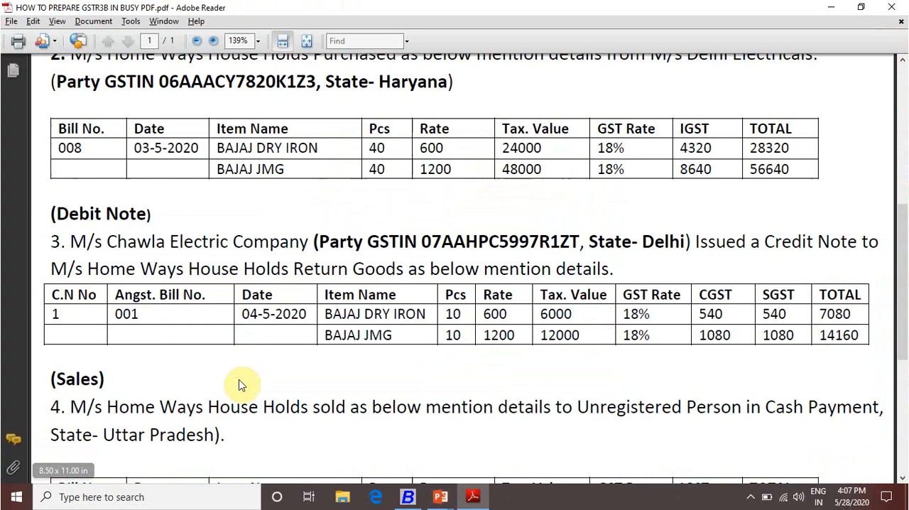
scroll(240, 383, down, 5)
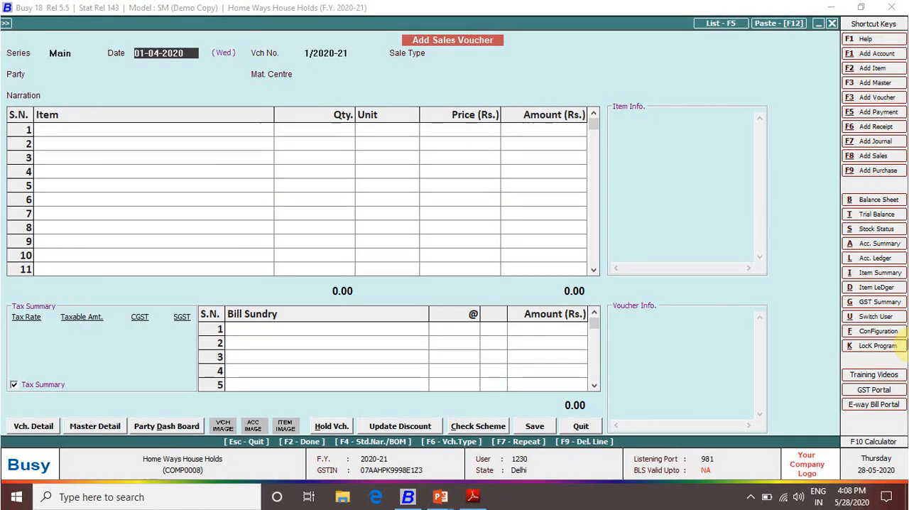
key(alt+F8)
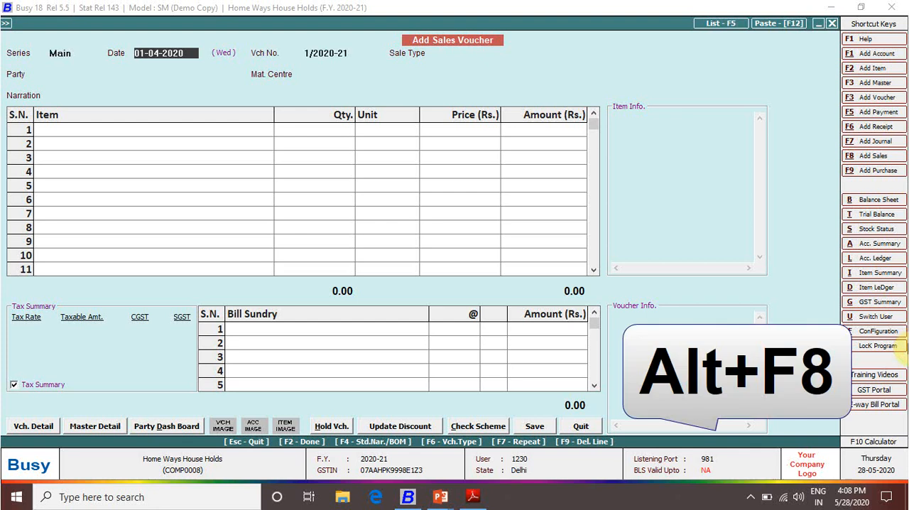
key(Escape)
key(Return)
key(alt+Tab)
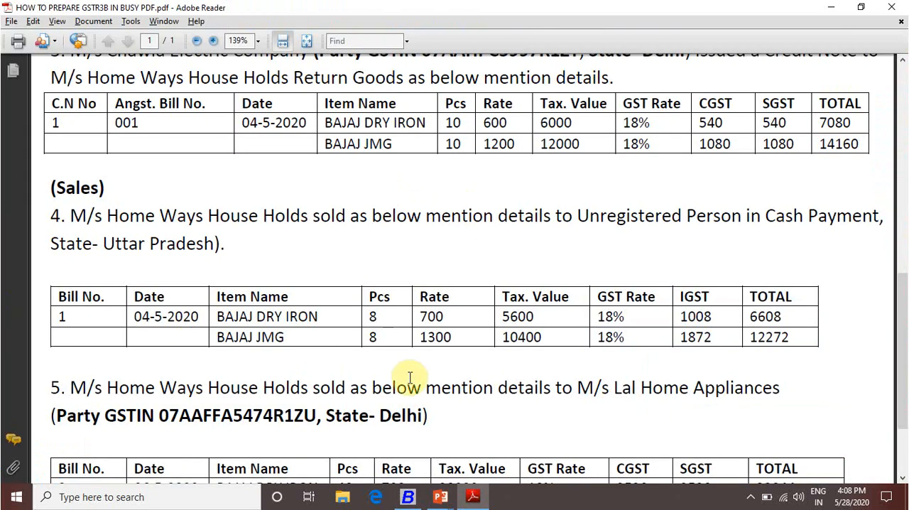
key(alt+Tab)
text(4-5)
key(Return)
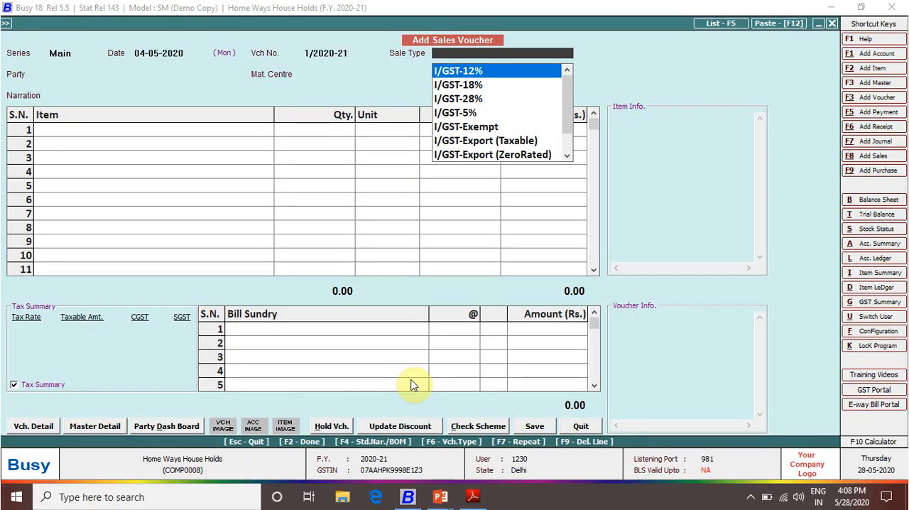
Set the sale type to I/GST-18% and choose Cash (U.P) as the party
key(alt+Tab)
key(alt+Tab)
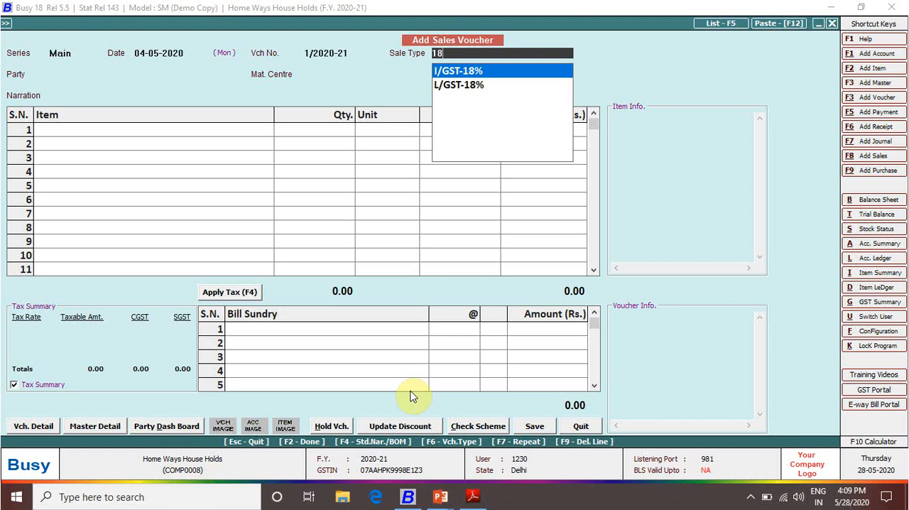
key(Return)
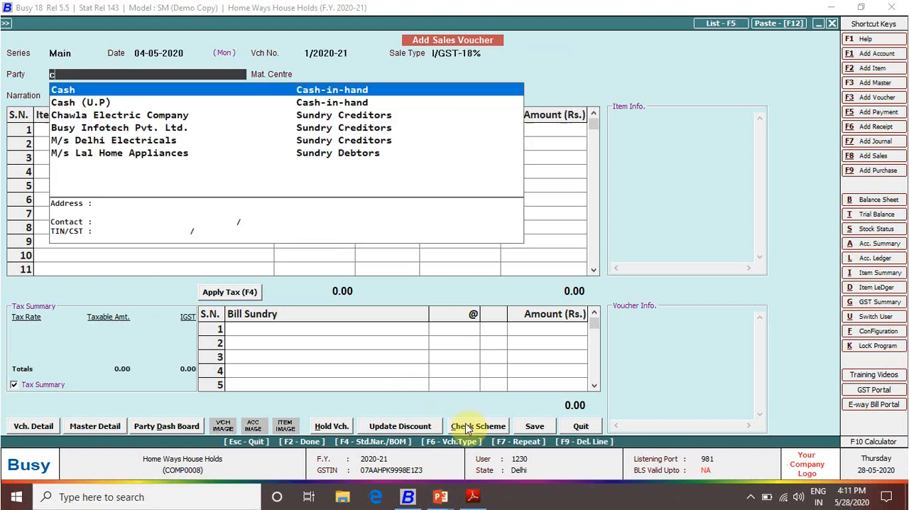
text(a)
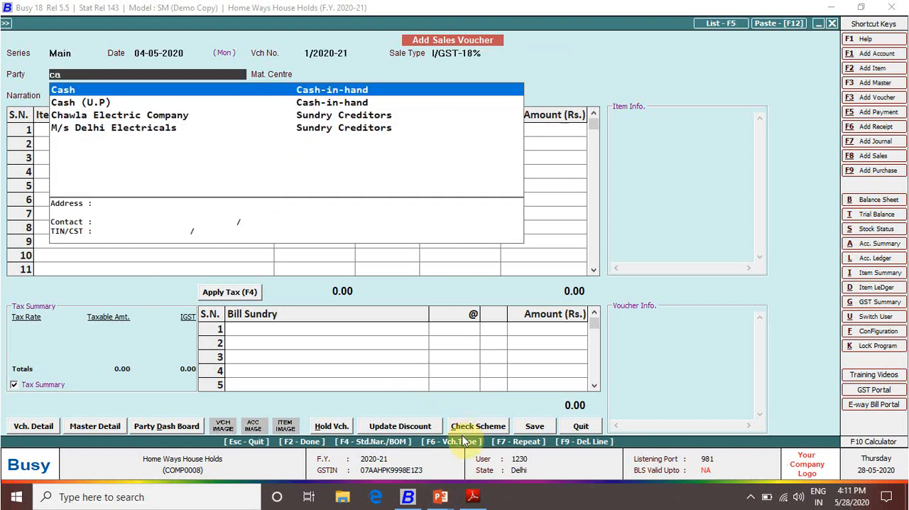
key(Down)
key(Return)
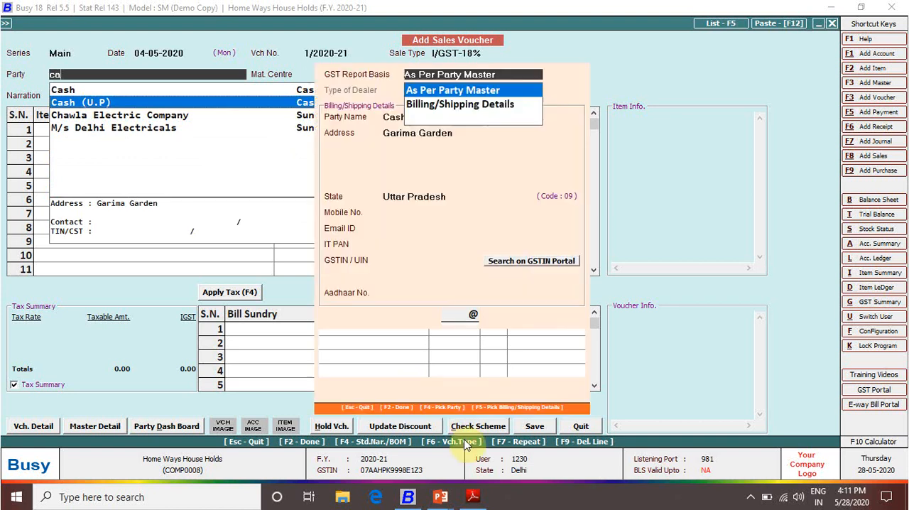
Set the GST report basis to Billing/Shipping Details, accept the party details and keep Main Store as the material centre
key(Down)
key(Return)
key(Return)
key(F2)
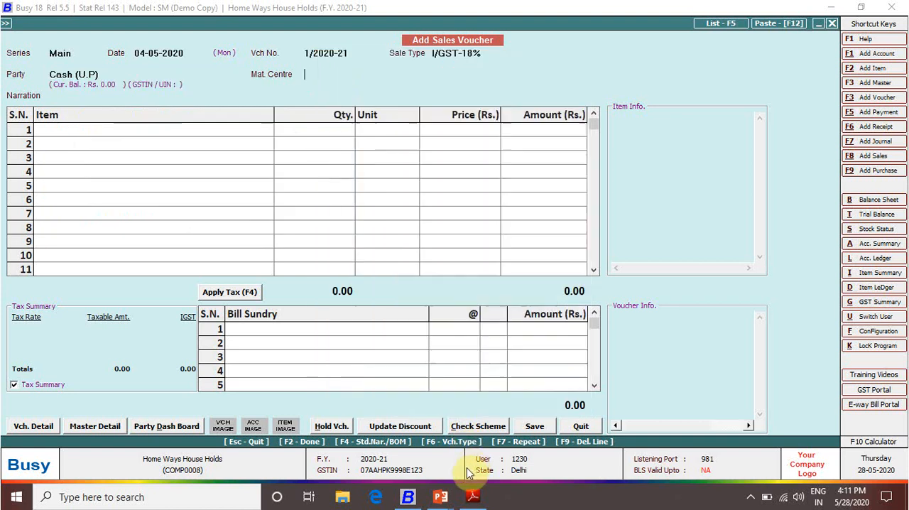
key(Return)
Check the sold items in the PDF and enter BAJAJ DRY IRON as the first item, with 8 Pcs. at 700
click(476, 498)
key(alt+Tab)
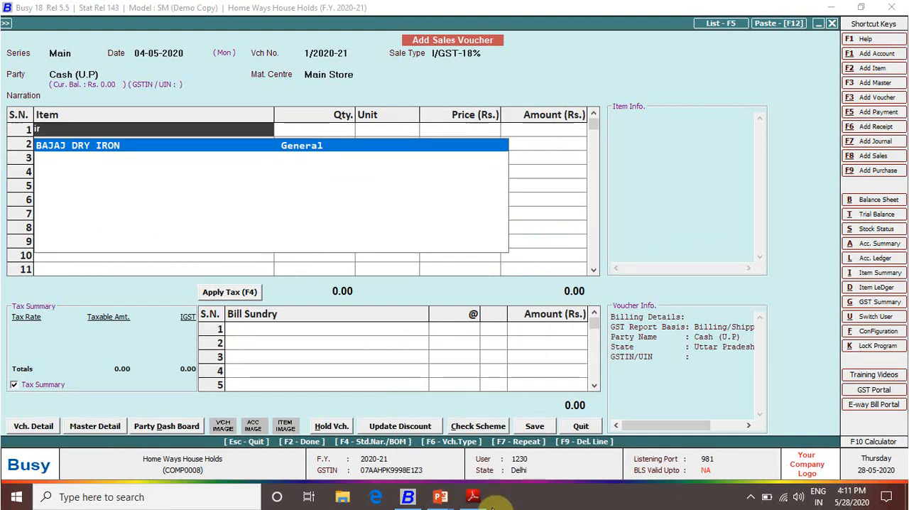
key(Return)
key(alt+Tab)
key(alt+Tab)
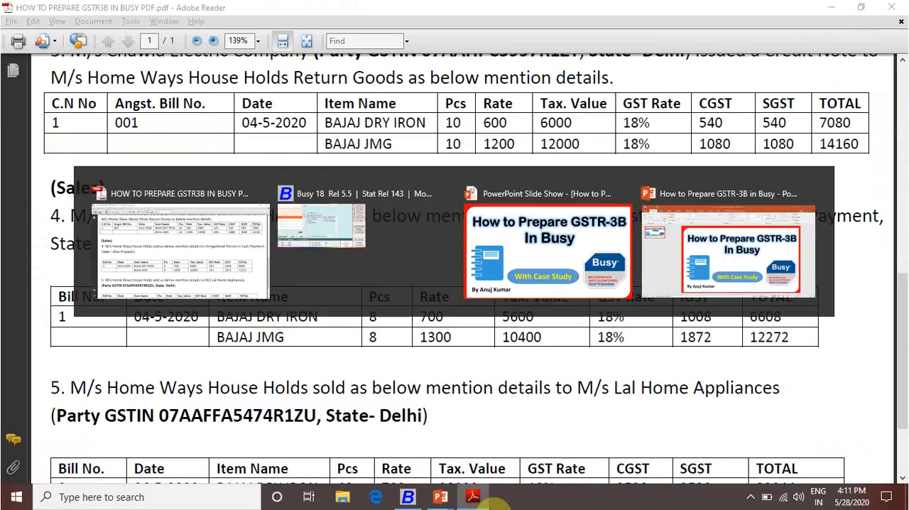
key(Escape)
text(8)
key(Return)
text(700)
key(Return)
Enter BAJAJ JMG as the second sales item, with 8 Pcs. at a price of 1300, and finish the item list
key(Return)
text(jm)
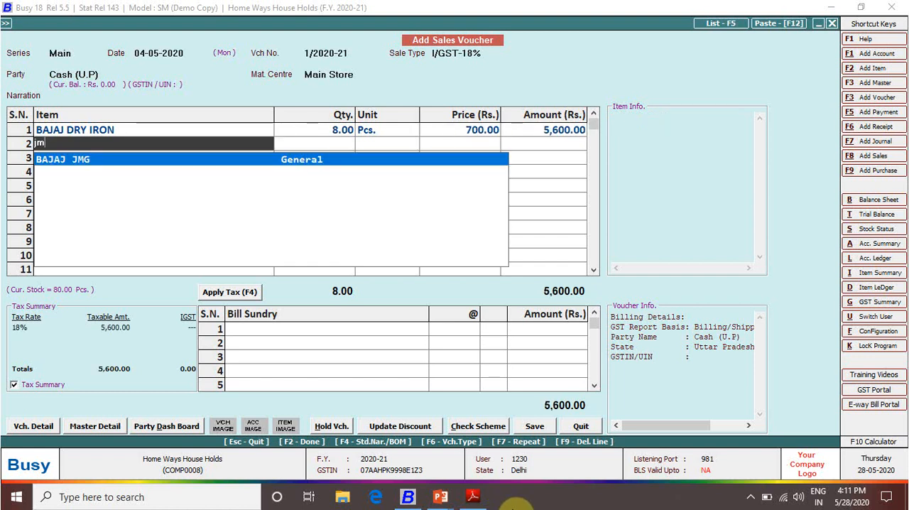
key(Return)
key(Escape)
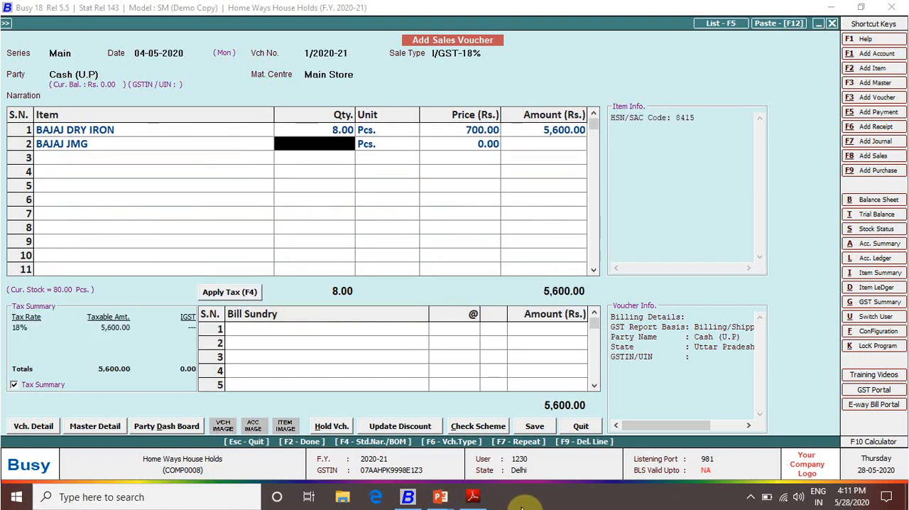
text(8)
key(Return)
key(Return)
key(alt+Tab)
key(alt+Tab)
text(1,300)
key(Return)
key(Return)
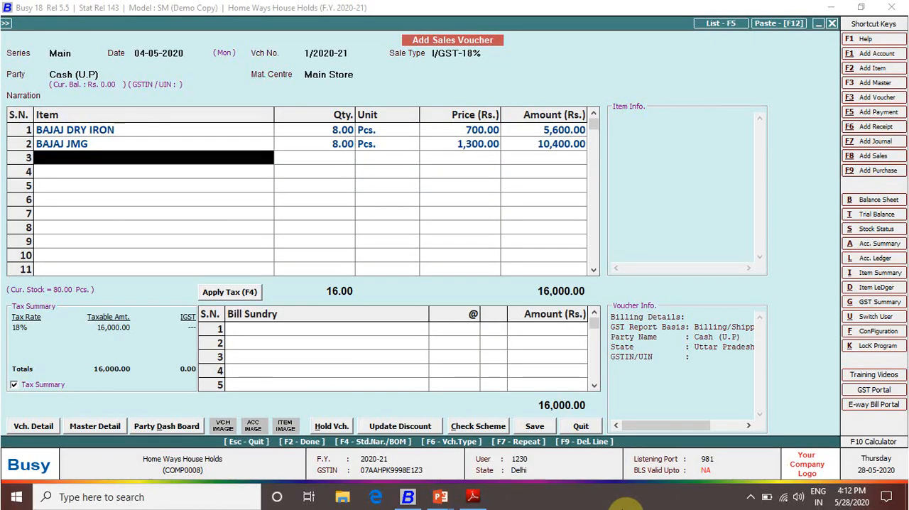
key(Return)
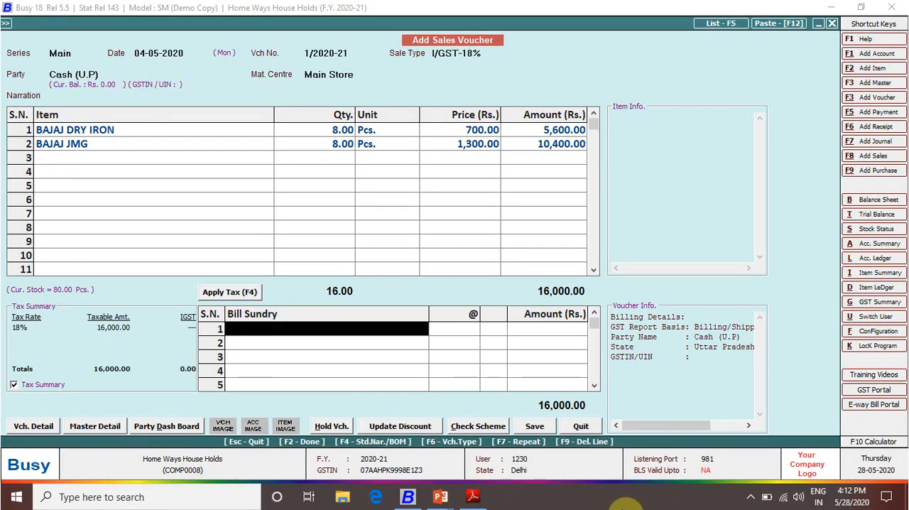
Apply 18% IGST to the cash sale, save the voucher and decline printing the invoice
key(F4)
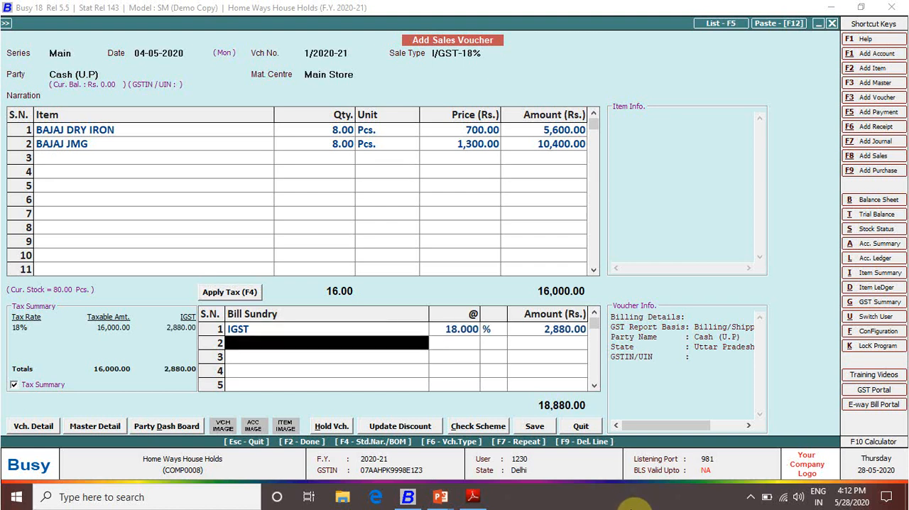
key(Return)
key(Return)
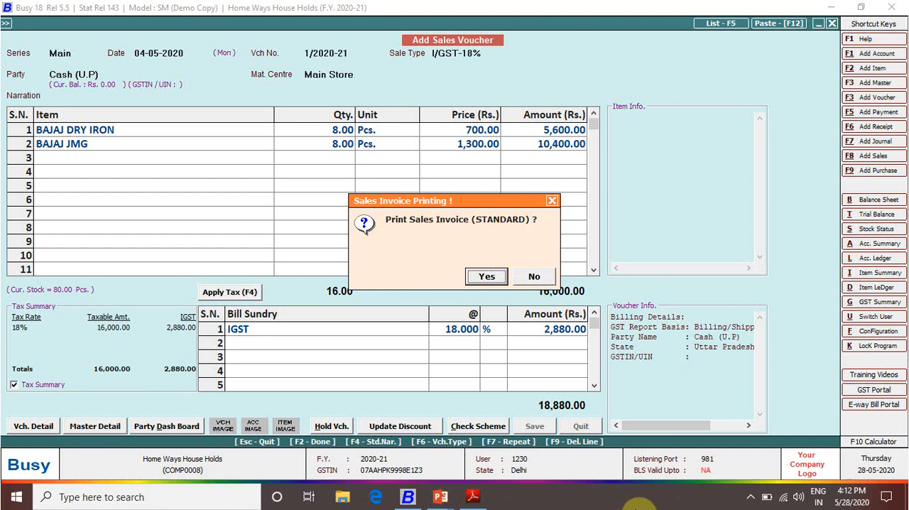
key(Right)
key(Return)
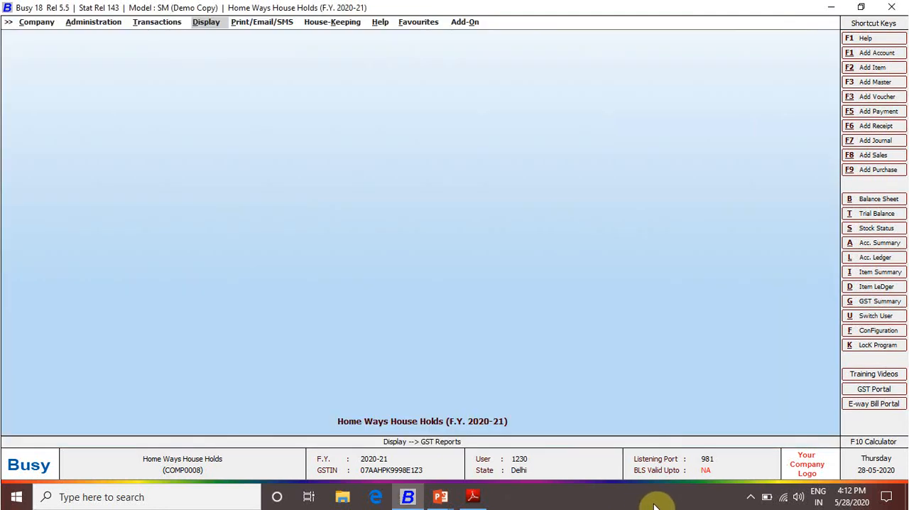
Check the Lal Home Appliances bill in the PDF, then start a sales voucher in Busy with series Main and date 06-05-2020
key(alt+Tab)
scroll(320, 239, down, 3)
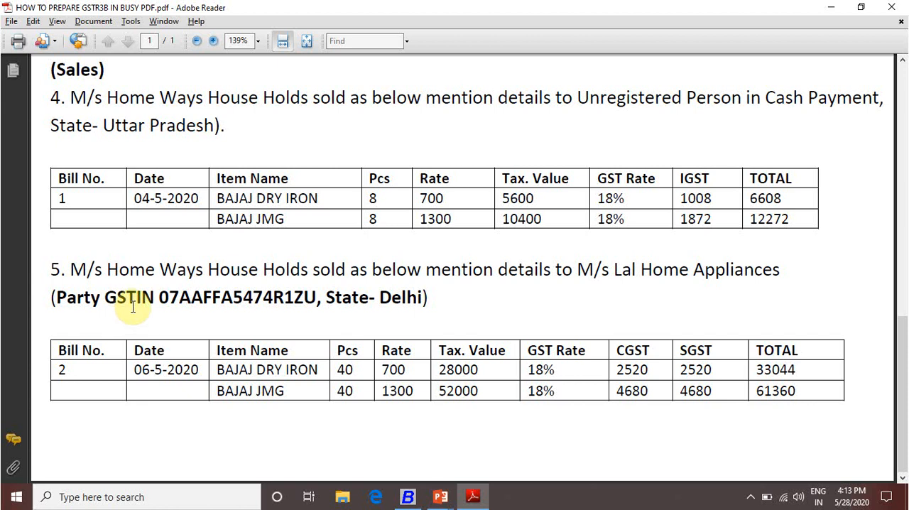
drag(157, 297, 466, 305)
click(362, 319)
click(471, 305)
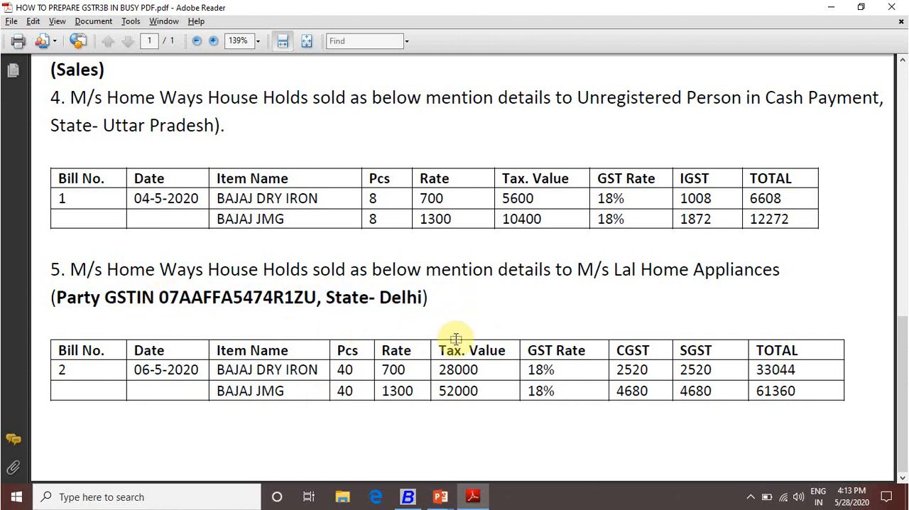
key(alt+Tab)
key(Escape)
key(alt+F8)
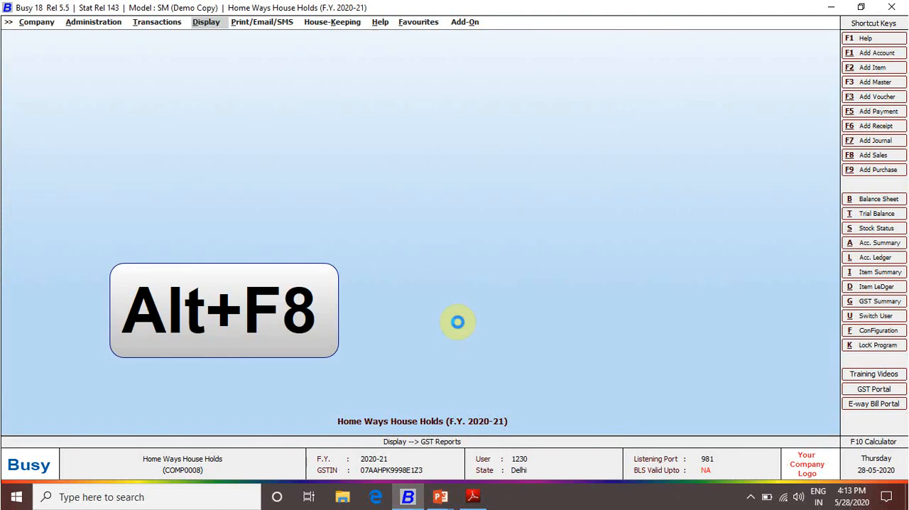
key(Return)
text(6-0)
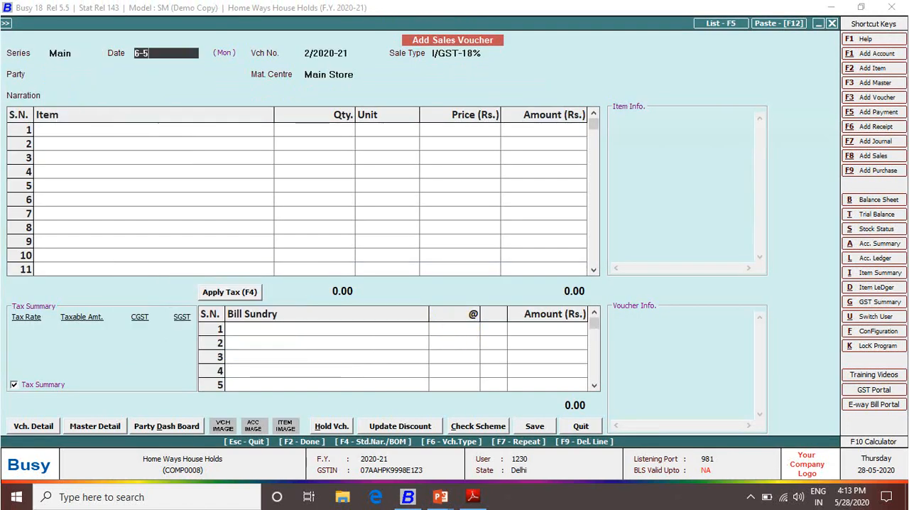
text(5)
key(Return)
Set the sale type to L/GST-18% and the party to M/s Lal Home Appliances, accepting the billing details as per party master
text(18)
key(Down)
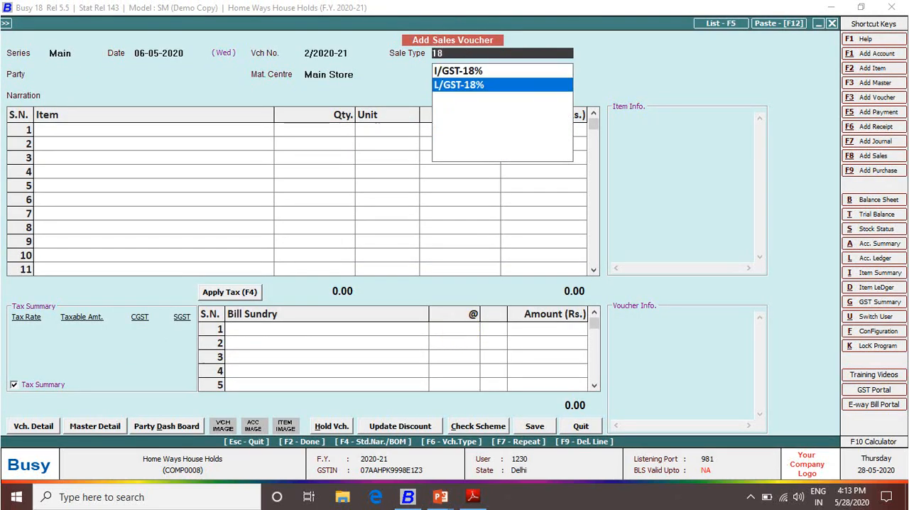
key(Return)
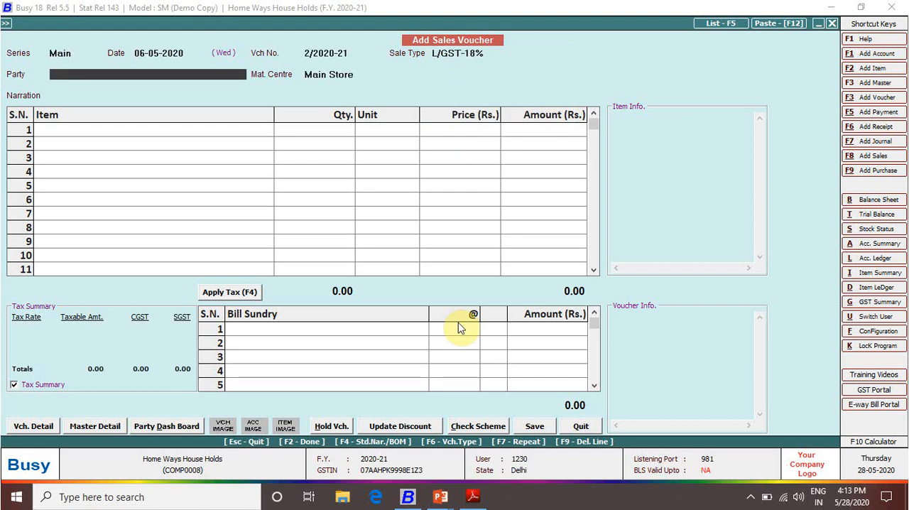
text(la)
key(Down)
key(Return)
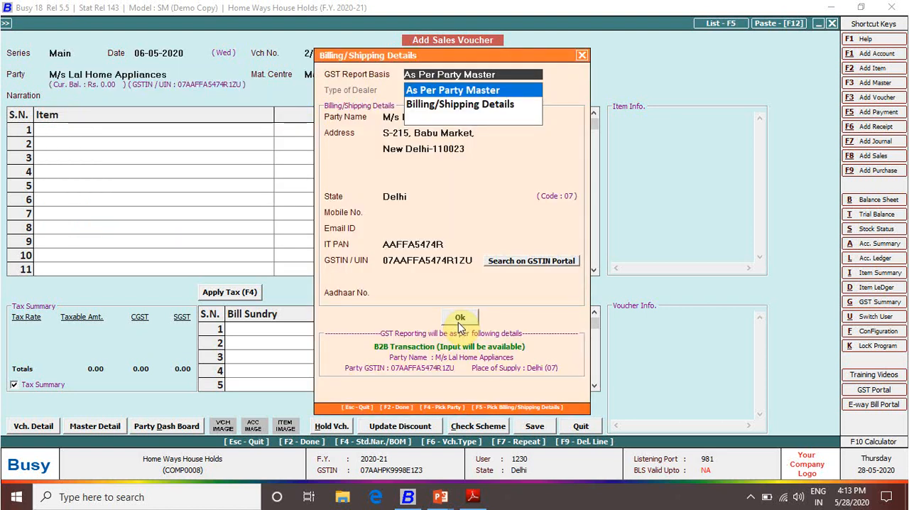
click(460, 318)
key(Return)
Check the bill in the PDF and enter BAJAJ DRY IRON as the first item, with 40 Pcs. at 700
key(Return)
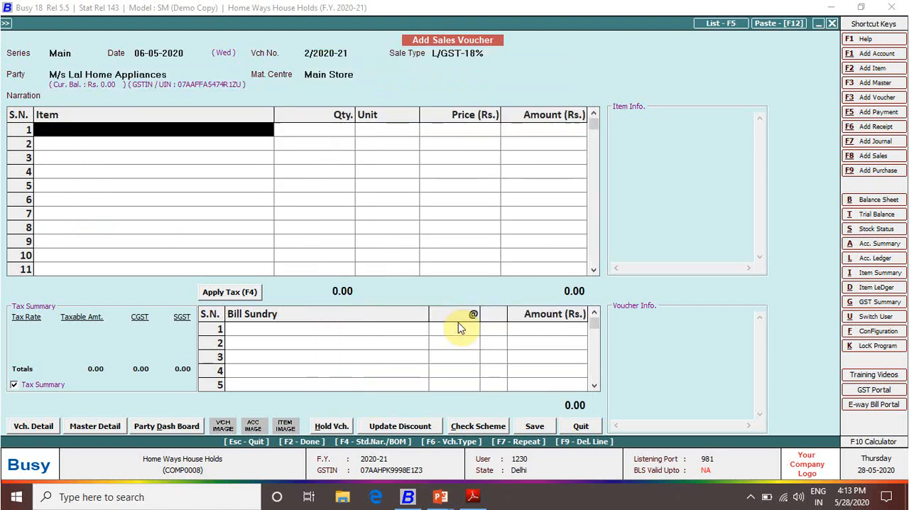
key(alt+Tab)
key(alt+Tab)
text(baj)
key(Return)
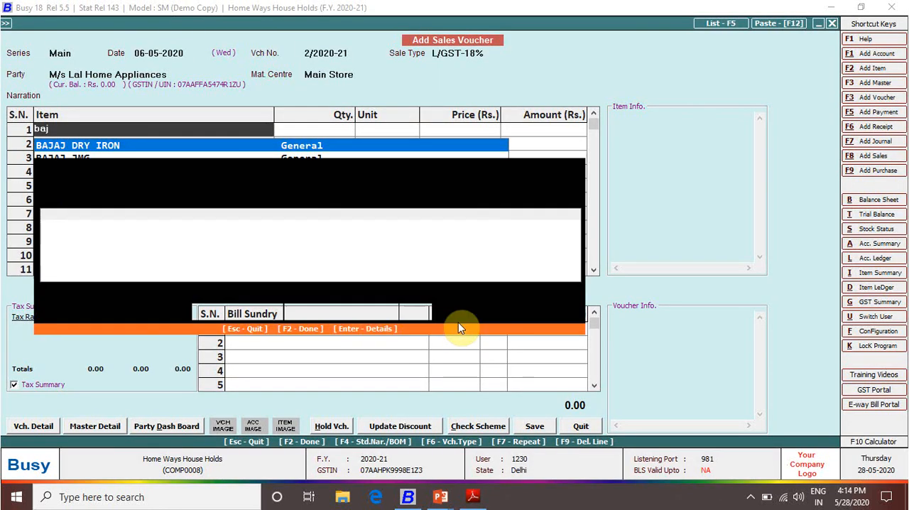
text(40)
key(Return)
key(Return)
key(alt+Tab)
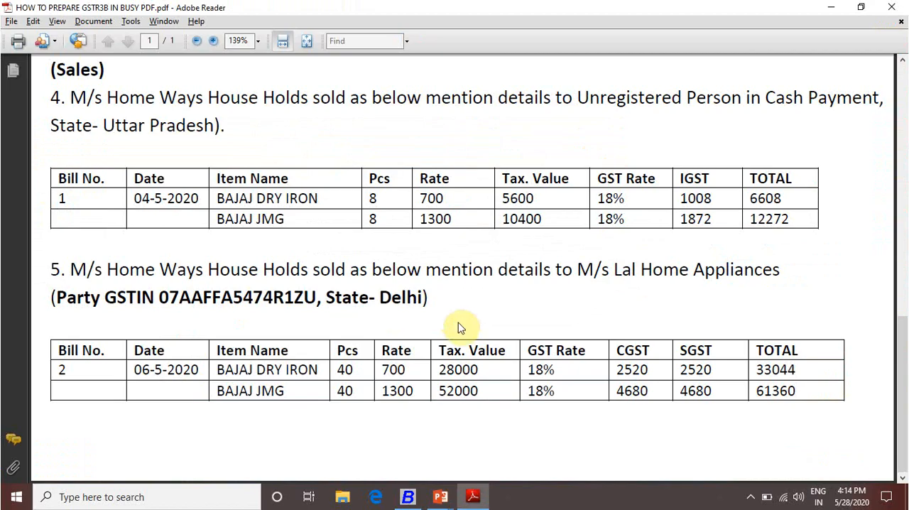
key(alt+Tab)
text(700)
key(Return)
key(Return)
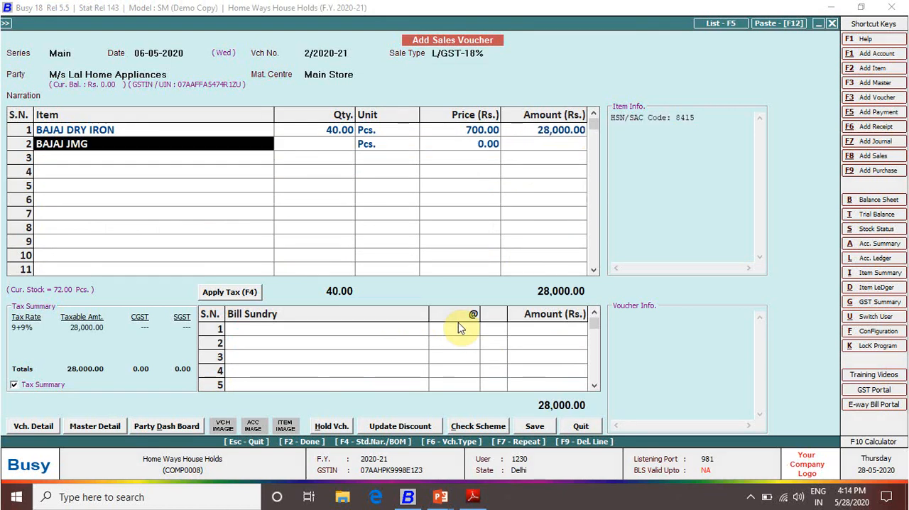
Enter BAJAJ JMG as the second item, with 40 Pcs. at a price of 1300, and finish the item list
text(baj)
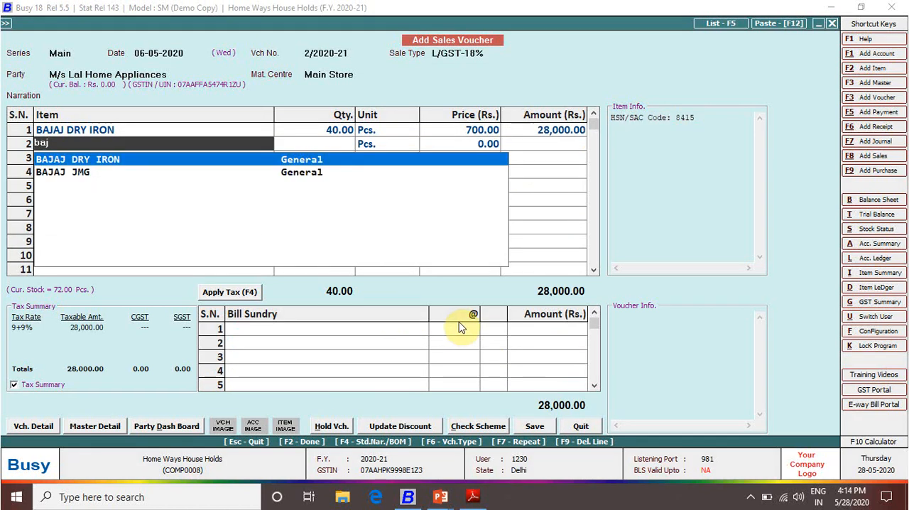
key(Down)
key(Return)
text(40)
key(Return)
key(Return)
key(alt+Tab)
key(alt+Tab)
text(1300)
key(Return)
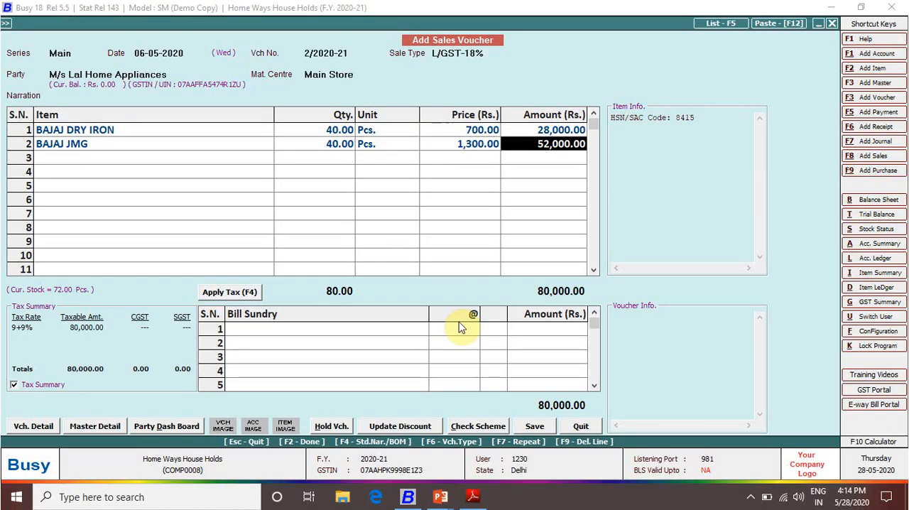
key(Return)
key(Return)
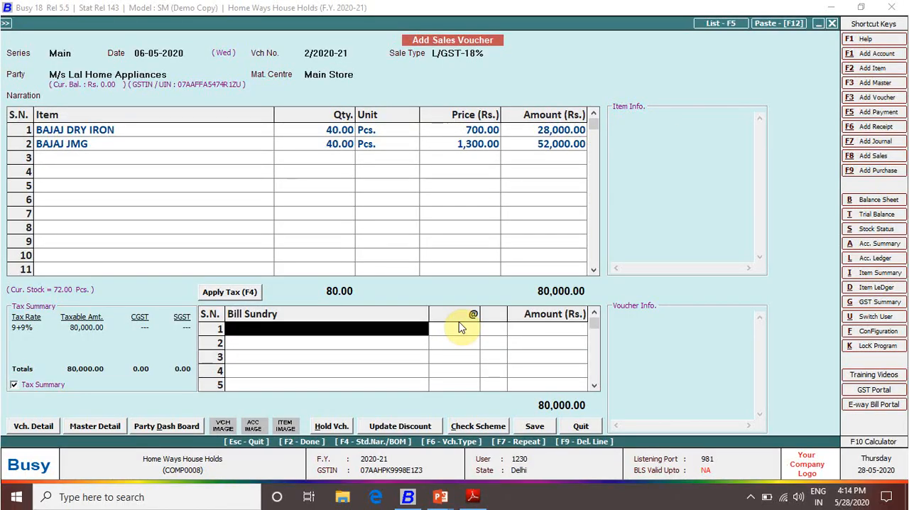
Apply 9% CGST and 9% SGST to the Lal Home Appliances sale and save the voucher with its new bill reference
key(F4)
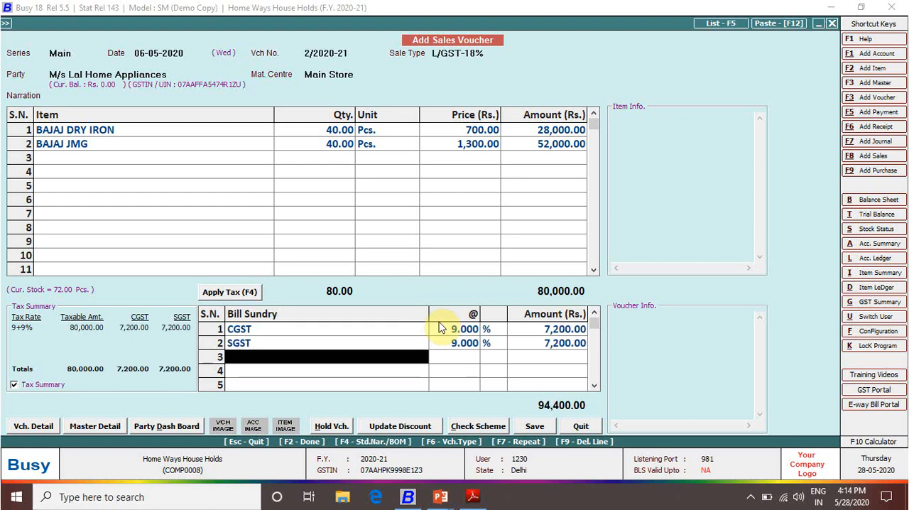
key(F2)
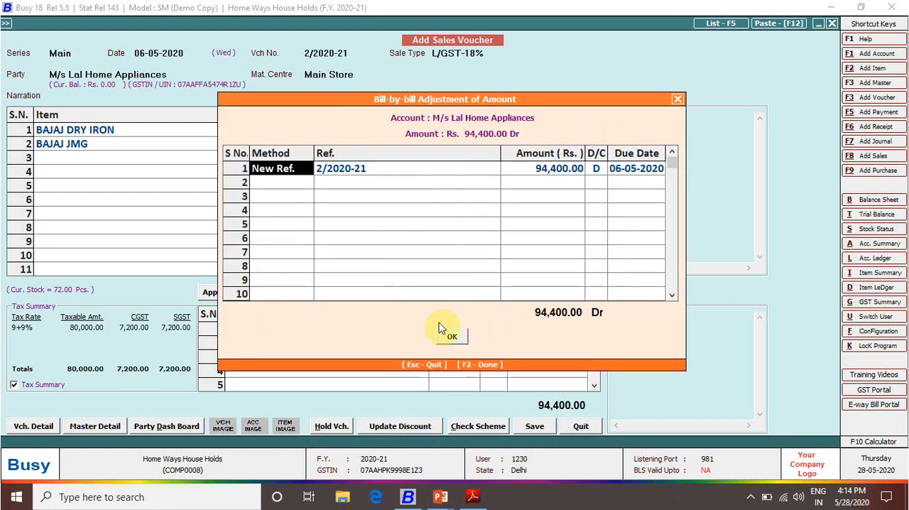
key(F2)
key(Return)
Open the GSTR-3B report from the GST returns
key(Right)
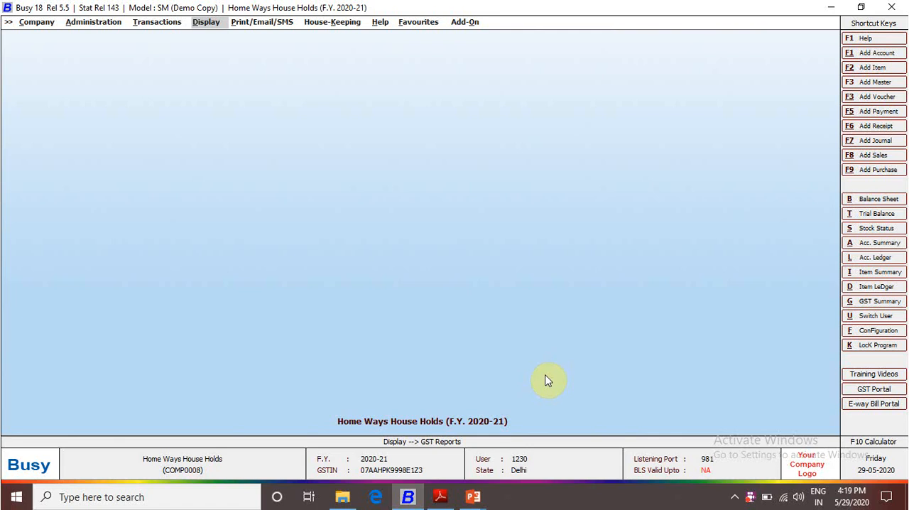
key(Return)
key(Return)
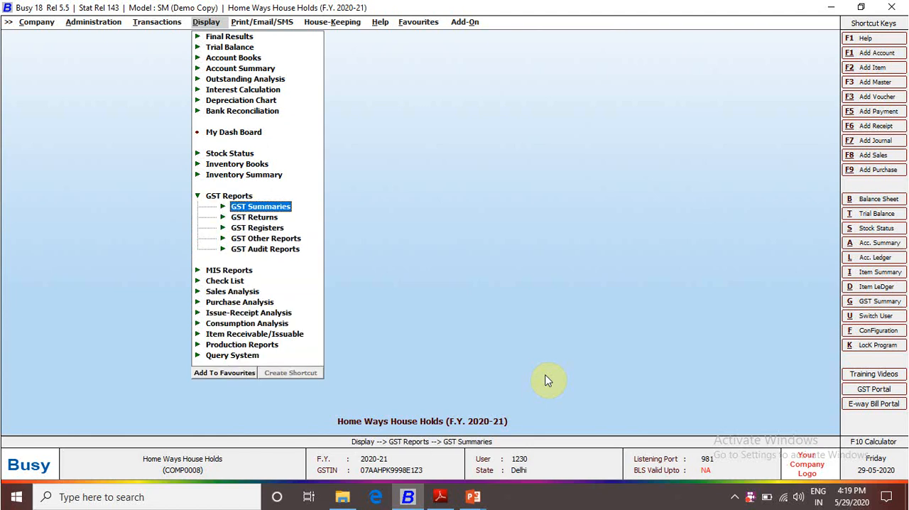
key(Down)
key(Return)
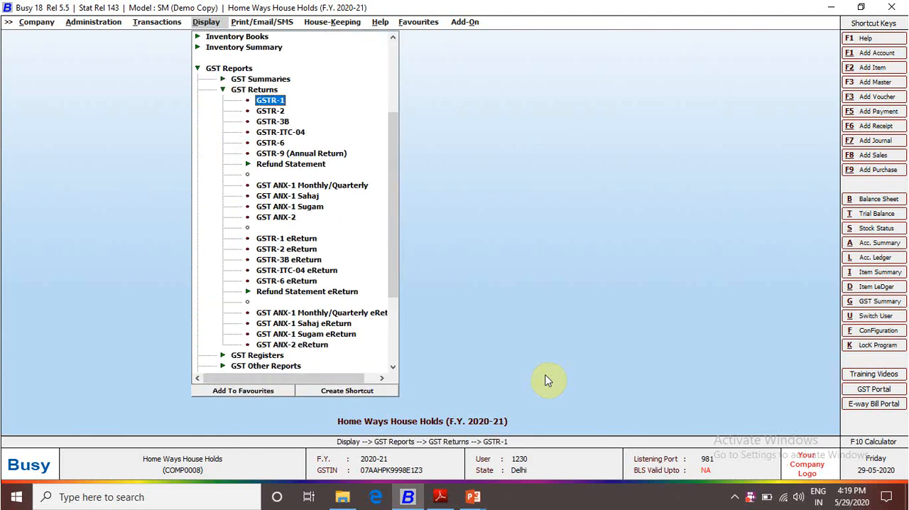
key(Down)
key(Down)
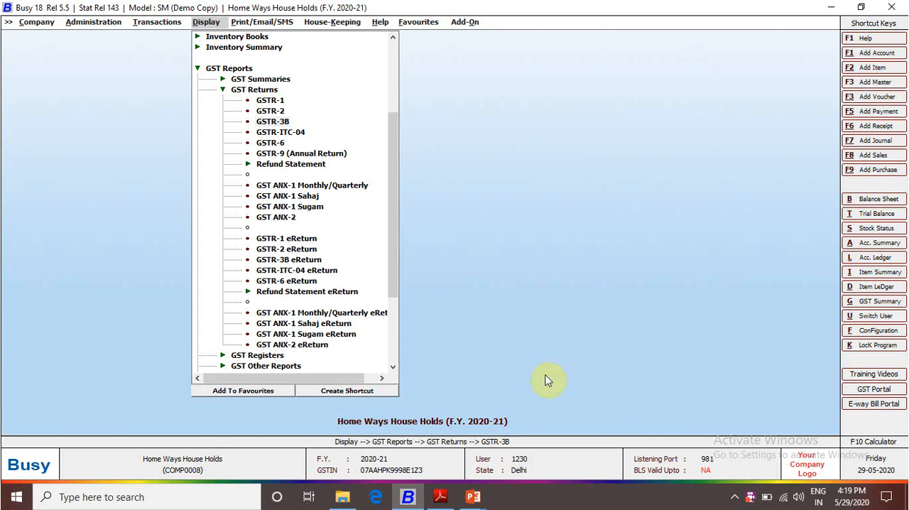
key(Return)
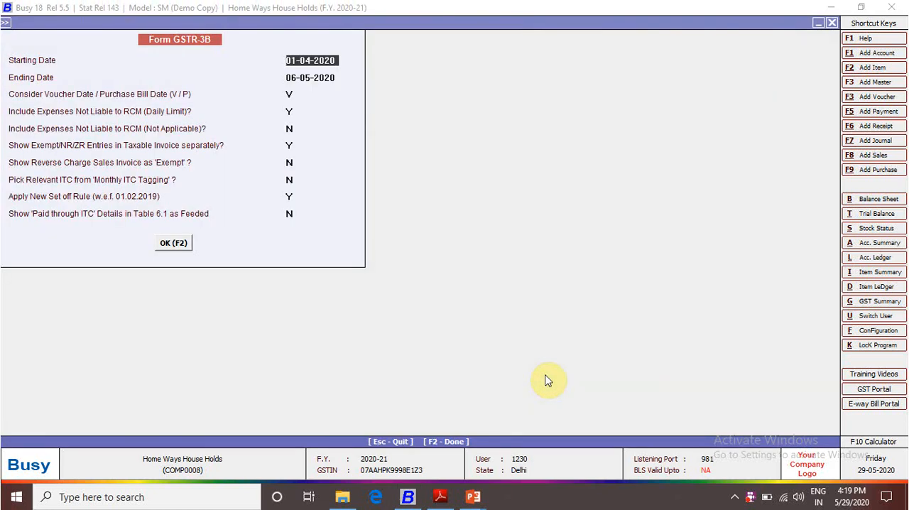
Generate Form GSTR-3B for the period 01-05-2020 to 31-05-2020, keeping the other report options at their defaults
text(1)
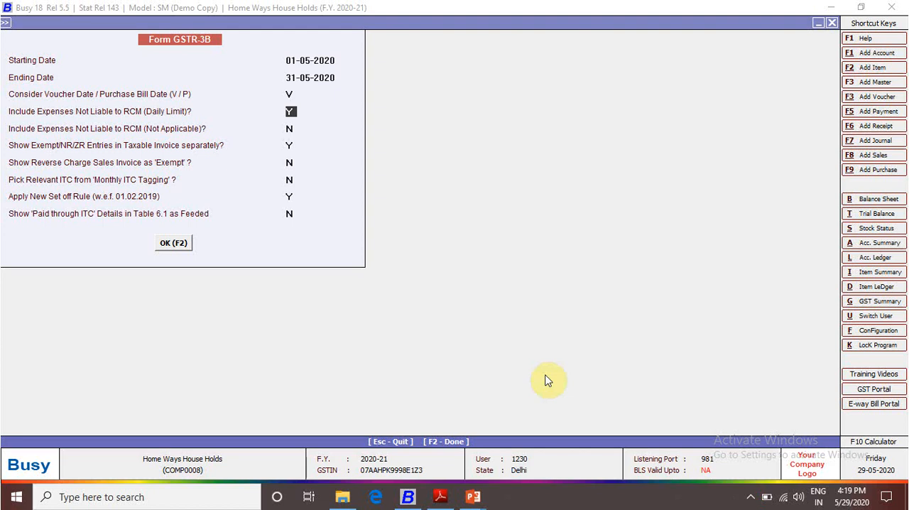
key(Return)
key(Return)
key(Return)
key(Return)
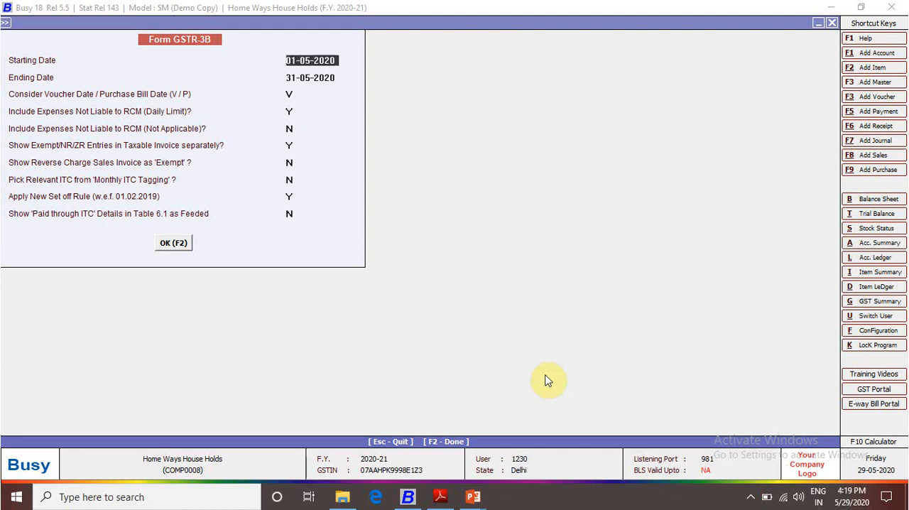
key(F2)
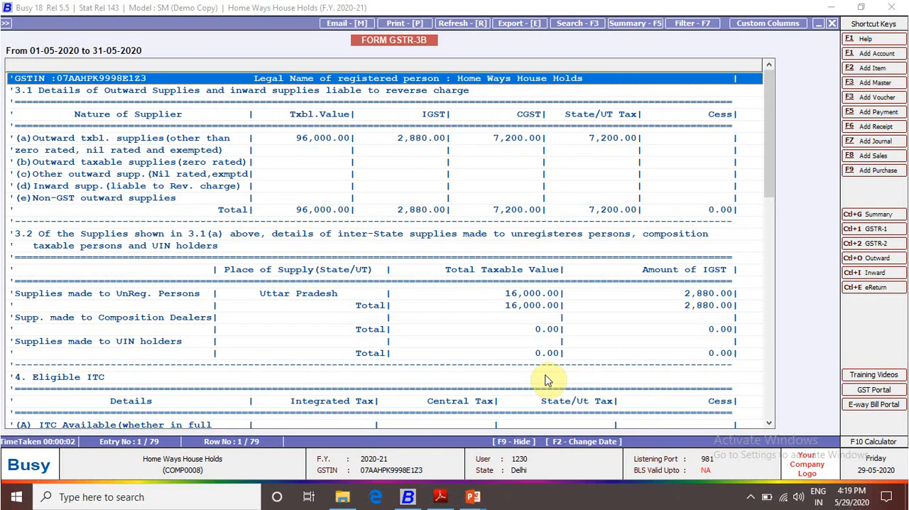
Examine the sales vouchers behind the outward taxable supplies in section 3.1(a), and return to the GSTR-3B form
key(Down)
key(Down)
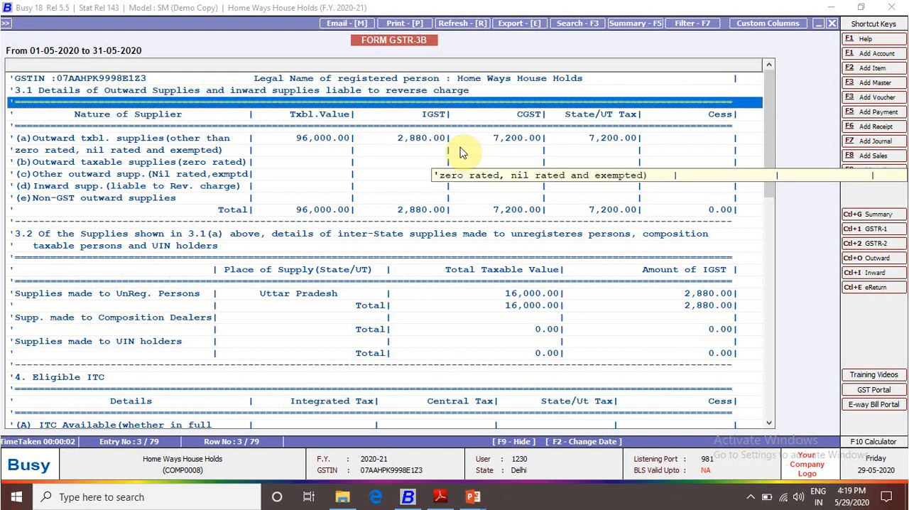
key(Down)
key(Down)
key(Down)
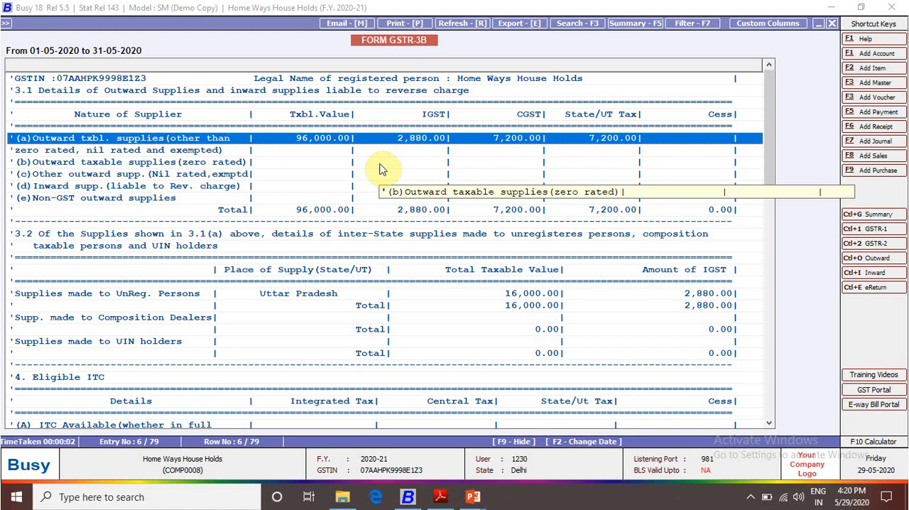
key(Return)
key(Return)
key(Down)
key(Up)
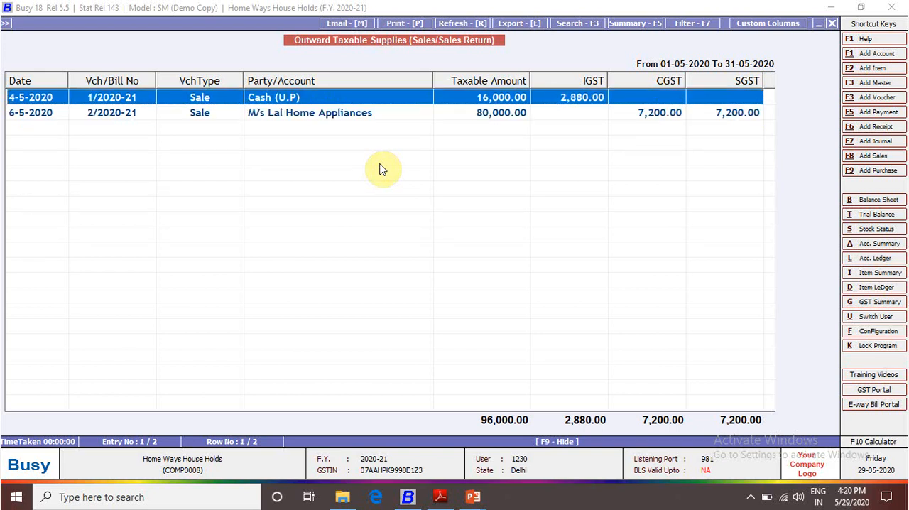
key(Down)
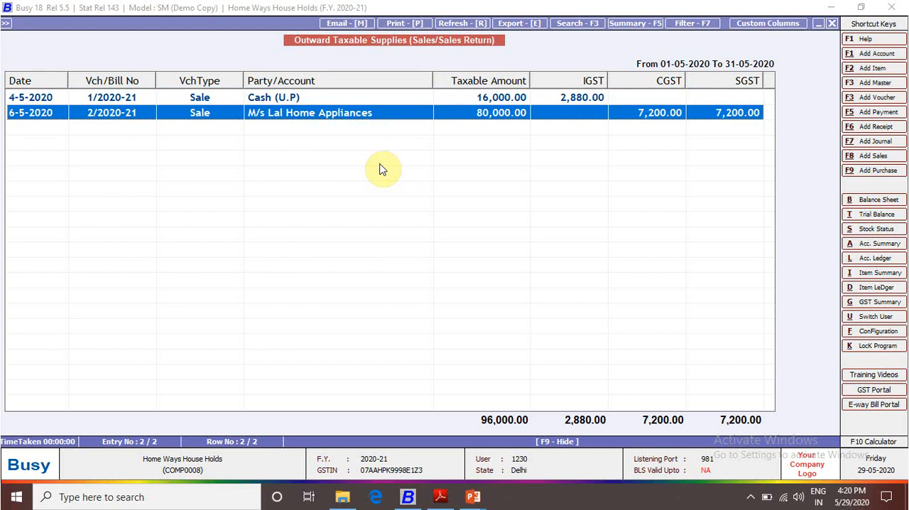
key(Escape)
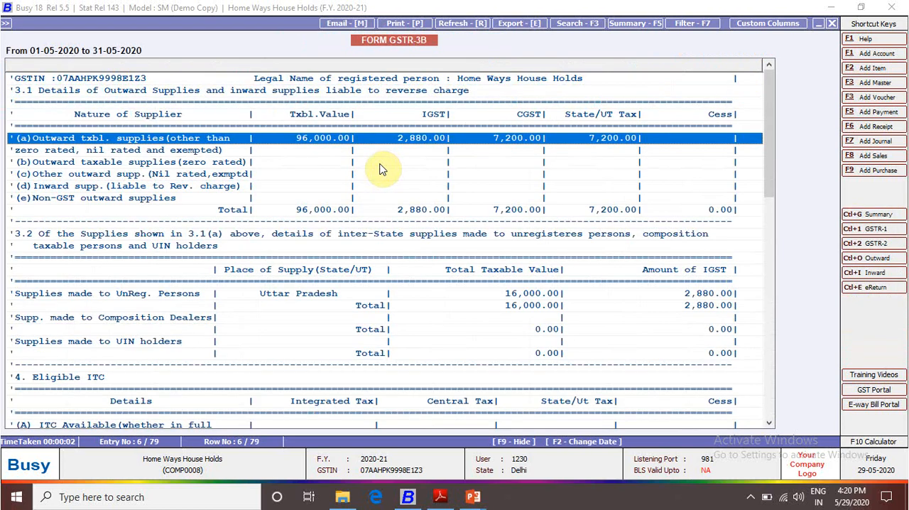
Review the supplies made to unregistered persons in section 3.2 and the All other ITC row in section 4
key(Down)
key(Down)
key(Down)
key(Down)
key(Down)
key(Down)
key(Down)
key(Down)
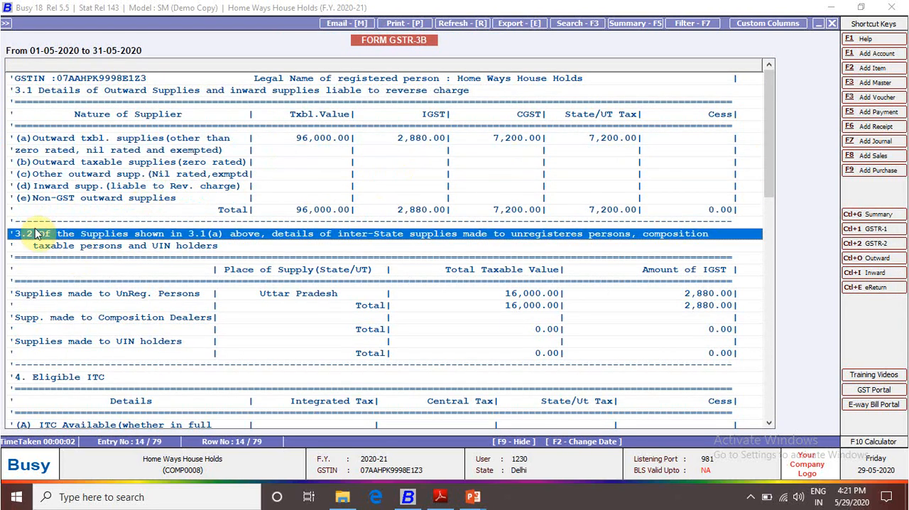
click(530, 297)
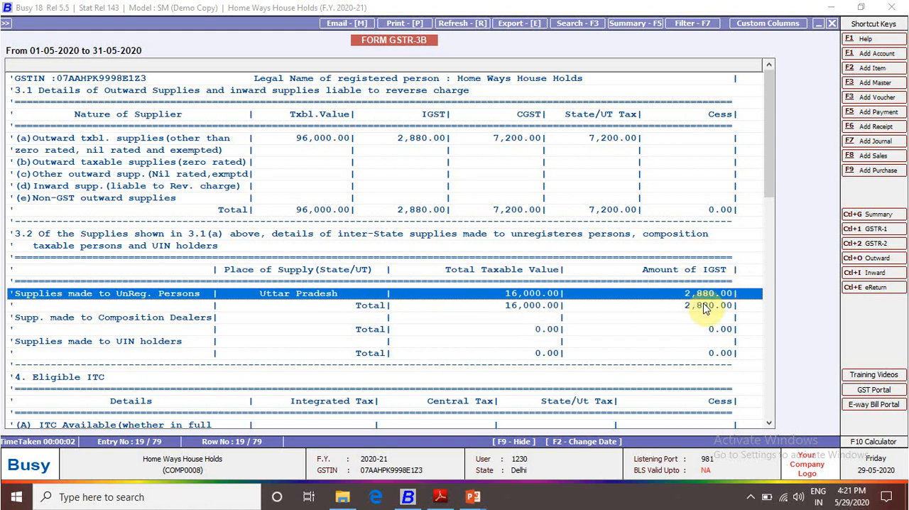
scroll(638, 369, down, 3)
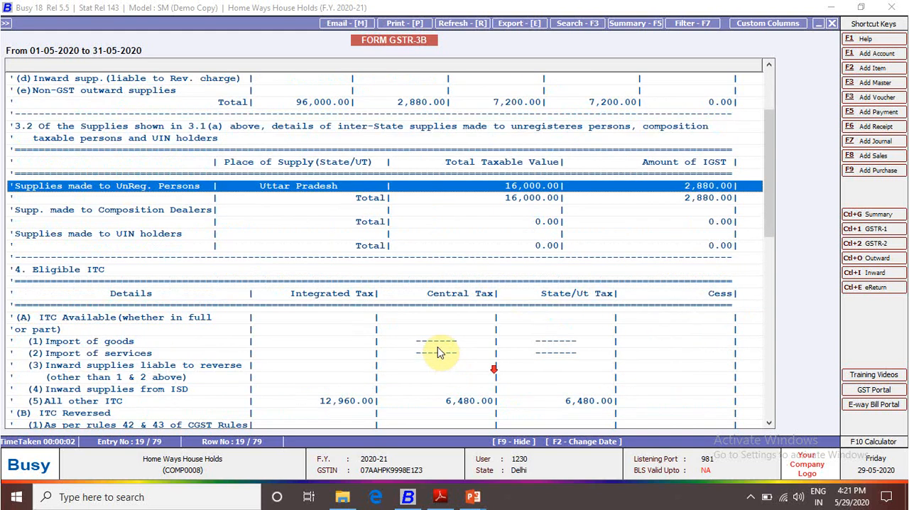
scroll(298, 298, down, 3)
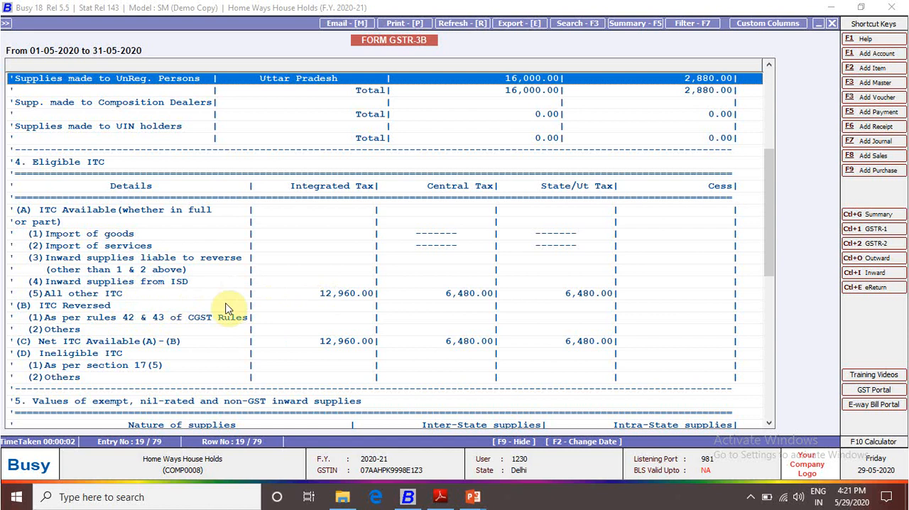
click(339, 293)
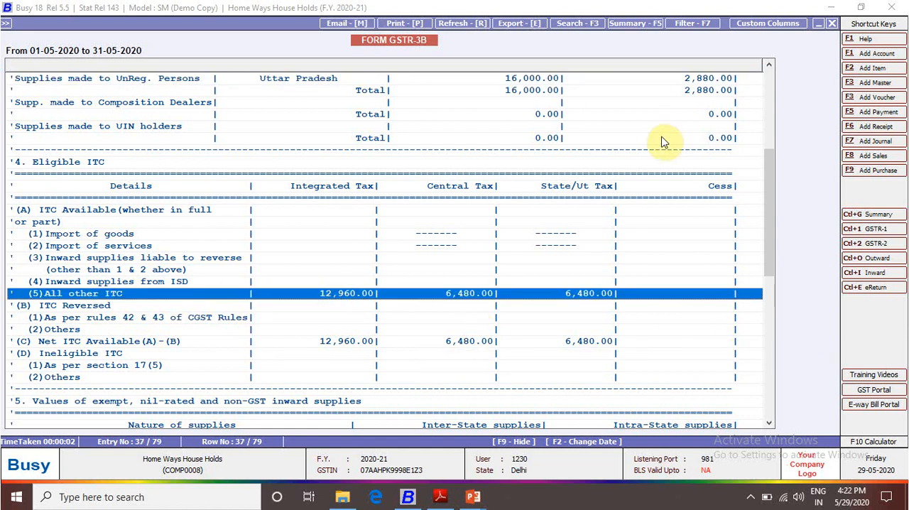
Review section 6.1, comparing the tax payable with the amounts paid through ITC for integrated, central and state tax
scroll(548, 201, down, 6)
scroll(465, 236, down, 3)
click(40, 178)
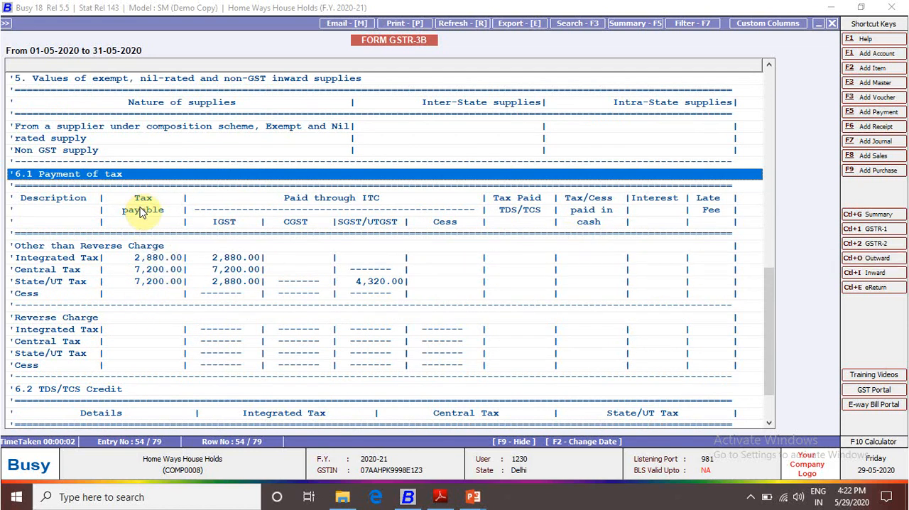
click(150, 259)
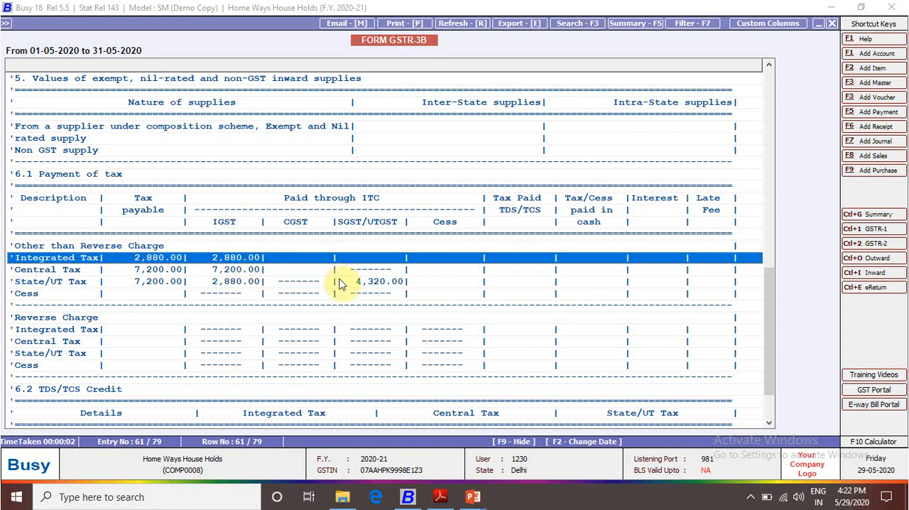
key(Down)
key(Down)
key(Down)
key(Down)
key(Down)
key(Down)
key(Down)
key(Down)
key(Down)
key(Down)
key(Down)
key(Down)
key(Down)
key(Down)
key(Down)
key(Down)
key(Down)
Go back to the outward taxable supplies row in section 3.1 of the GSTR-3B form
key(Up)
key(Up)
key(Up)
key(Up)
key(Up)
key(Up)
key(Up)
key(Up)
key(Up)
key(Up)
key(Up)
key(Up)
key(Up)
key(Up)
key(Up)
key(Up)
key(Up)
key(Up)
key(Up)
key(Up)
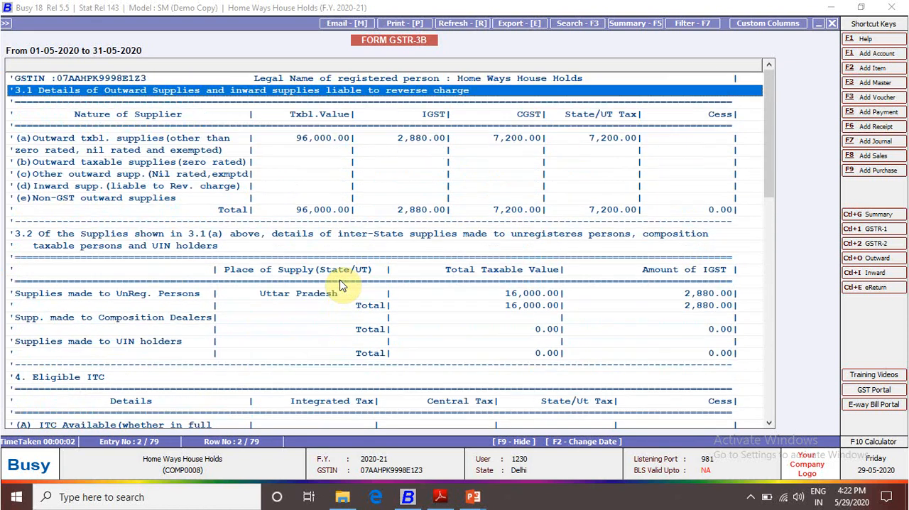
key(Down)
key(Down)
key(Down)
key(Down)
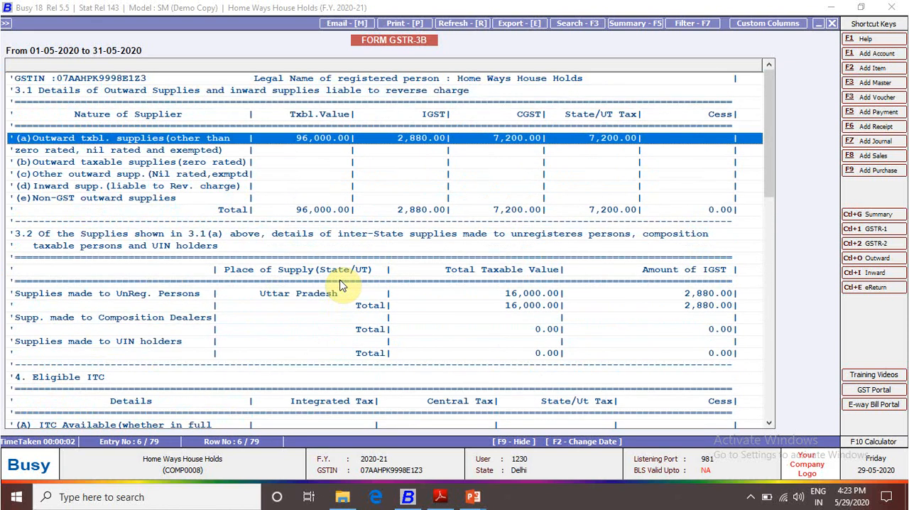